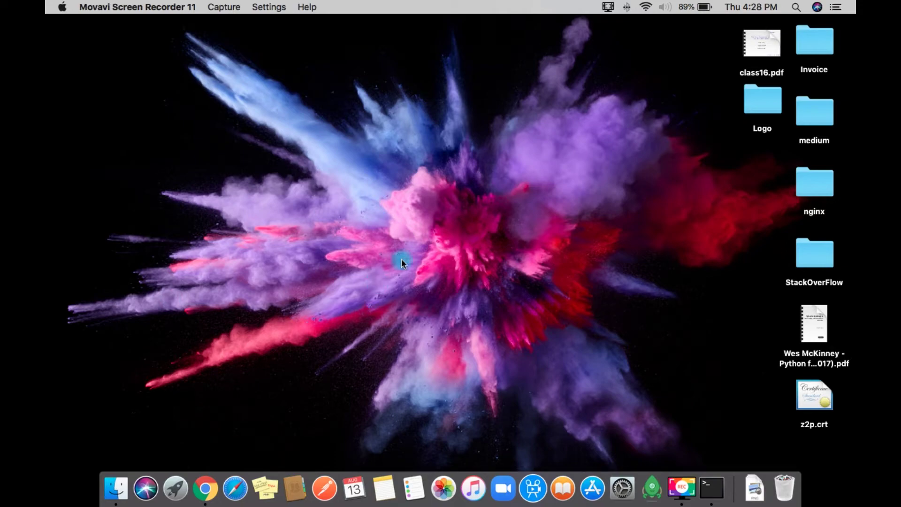
Switch to the Chrome browser and open the godaddy.com website
{"action": "key", "text": "ctrl+Right"}
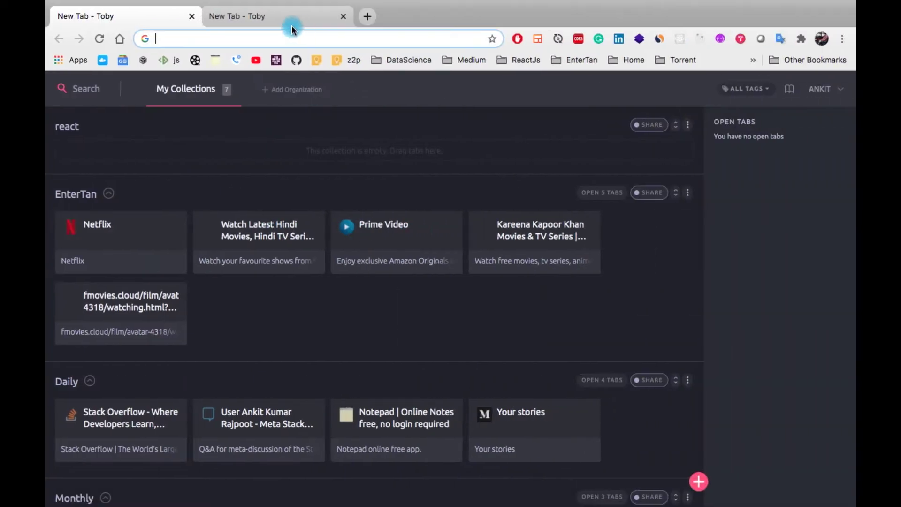
{"action": "left_click", "coordinate": [275, 38]}
{"action": "type", "text": "godaddy.com"}
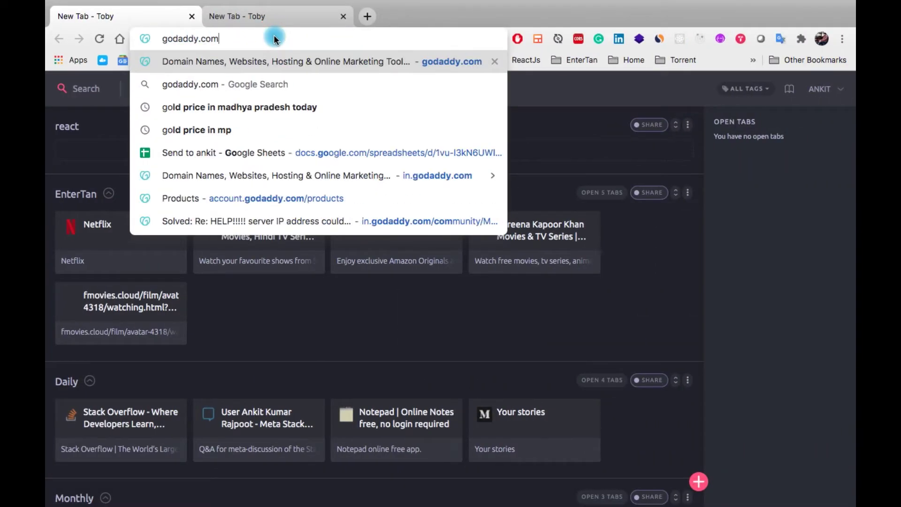
{"action": "key", "text": "Return"}
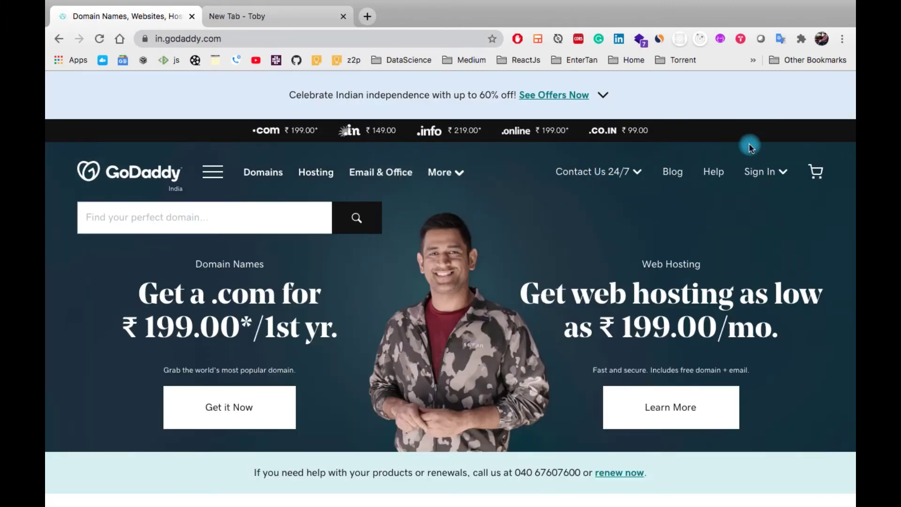
Log out of the GoDaddy account that is currently signed in
{"action": "left_click", "coordinate": [780, 168]}
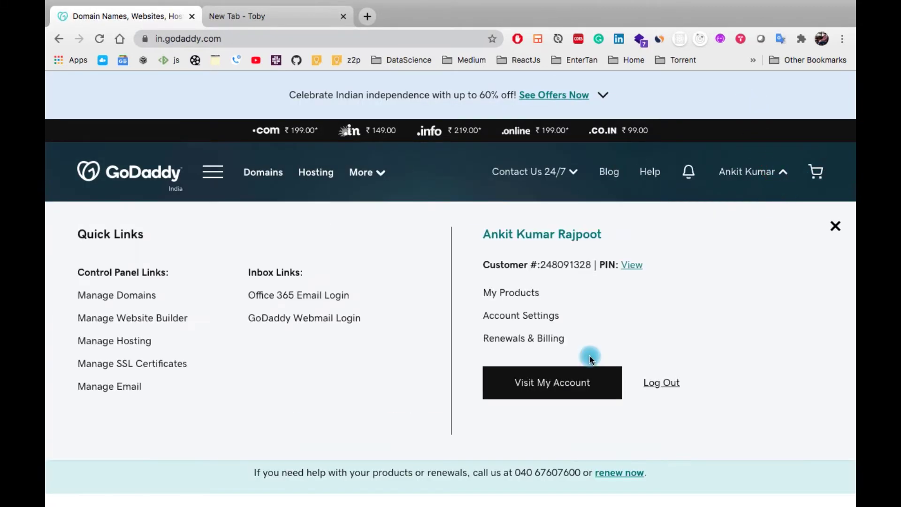
{"action": "left_click", "coordinate": [662, 384]}
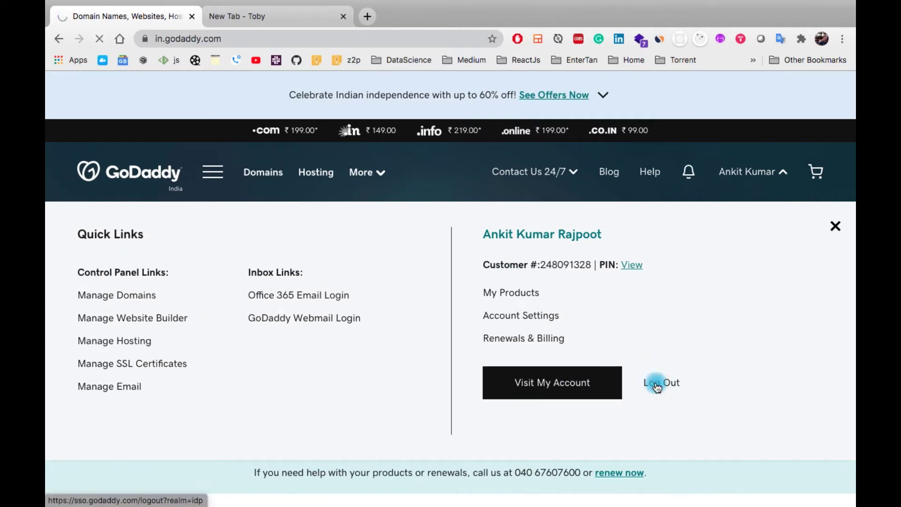
{"action": "left_click", "coordinate": [657, 384]}
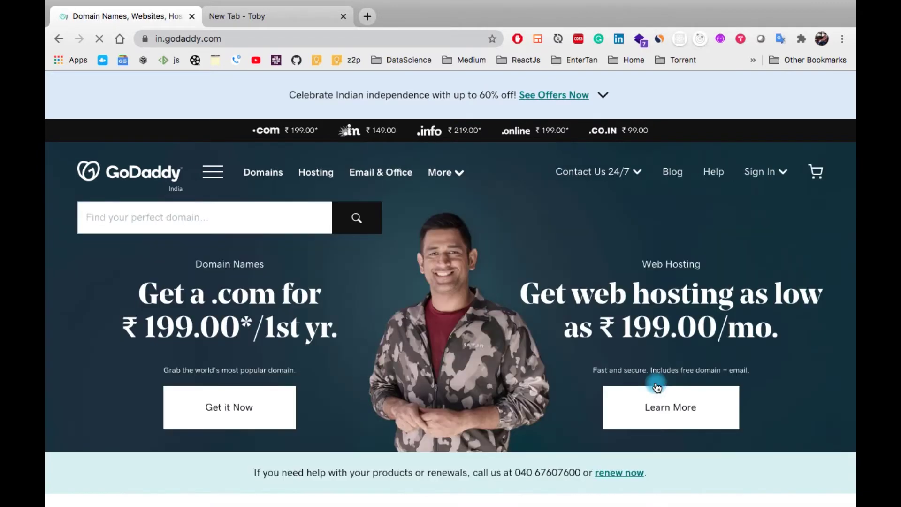
Sign in as a registered GoDaddy user with the second saved login, filling in its customer number and password
{"action": "left_click", "coordinate": [786, 173]}
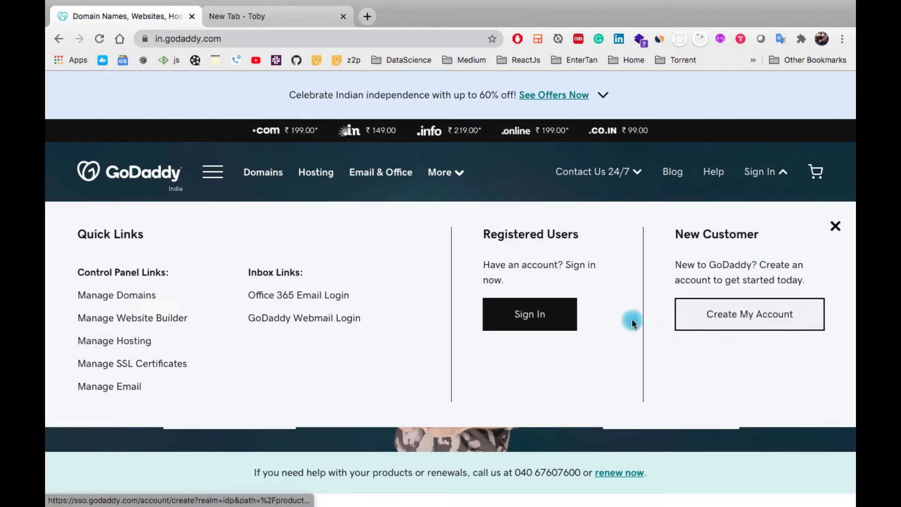
{"action": "left_click", "coordinate": [518, 323]}
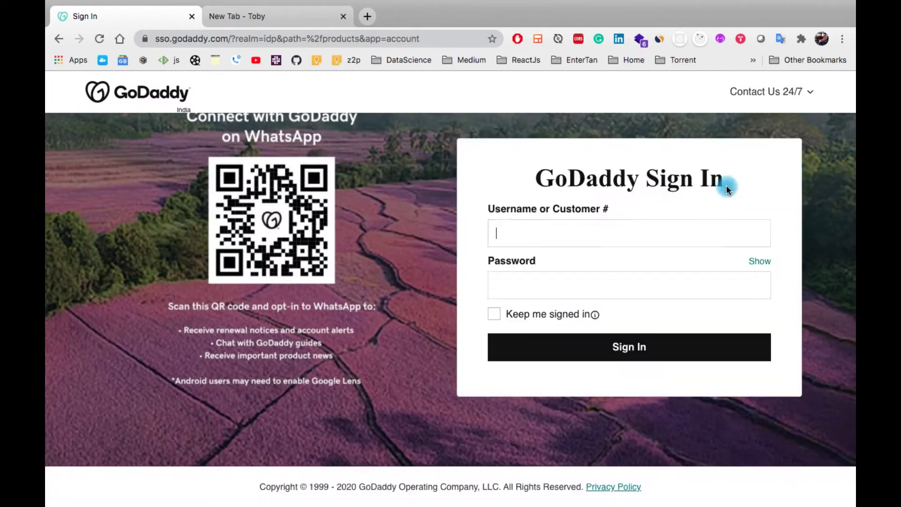
{"action": "left_click", "coordinate": [679, 248]}
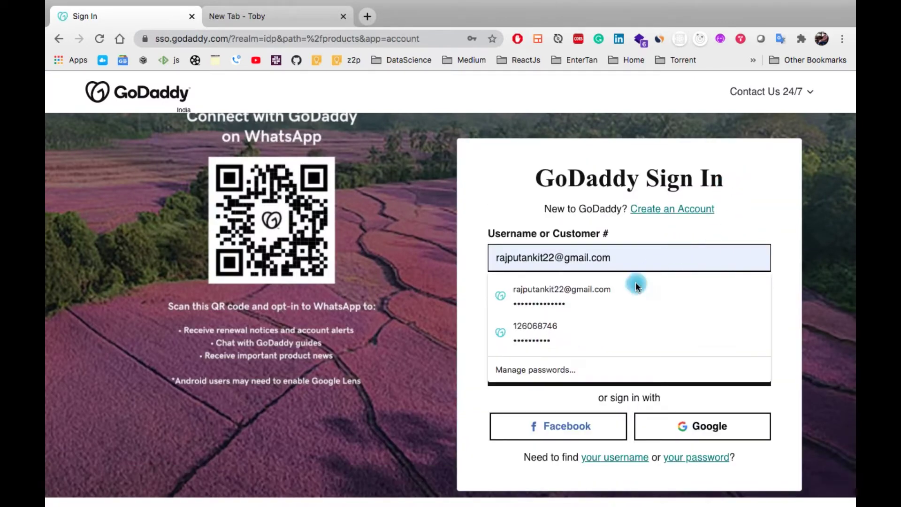
{"action": "left_click", "coordinate": [569, 327]}
{"action": "left_click", "coordinate": [657, 366]}
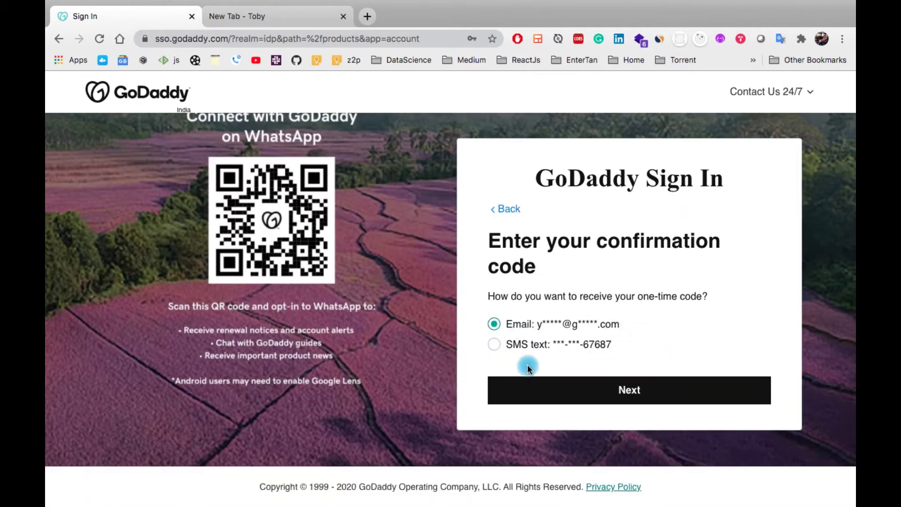
Request the one-time code by SMS text, enter the 6-digit verification code and verify the sign-in
{"action": "left_click", "coordinate": [495, 345]}
{"action": "left_click", "coordinate": [629, 397]}
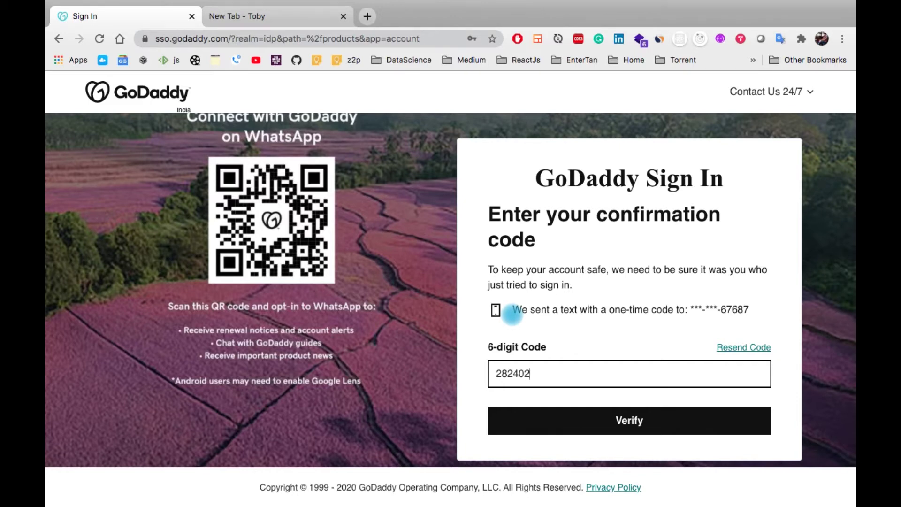
{"action": "left_click", "coordinate": [598, 420]}
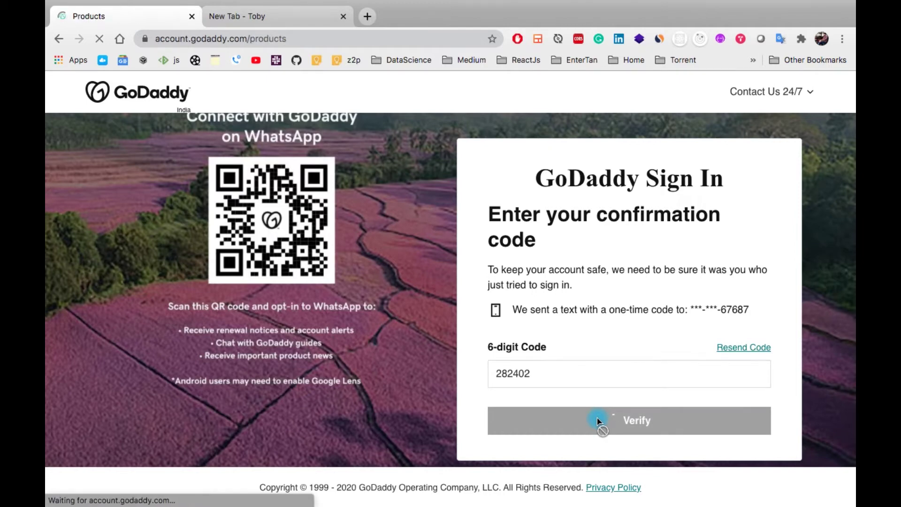
Show more entries in the account's domain list and open the management settings of entlin.com
{"action": "scroll", "coordinate": [412, 316], "scroll_direction": "down", "scroll_amount": 2}
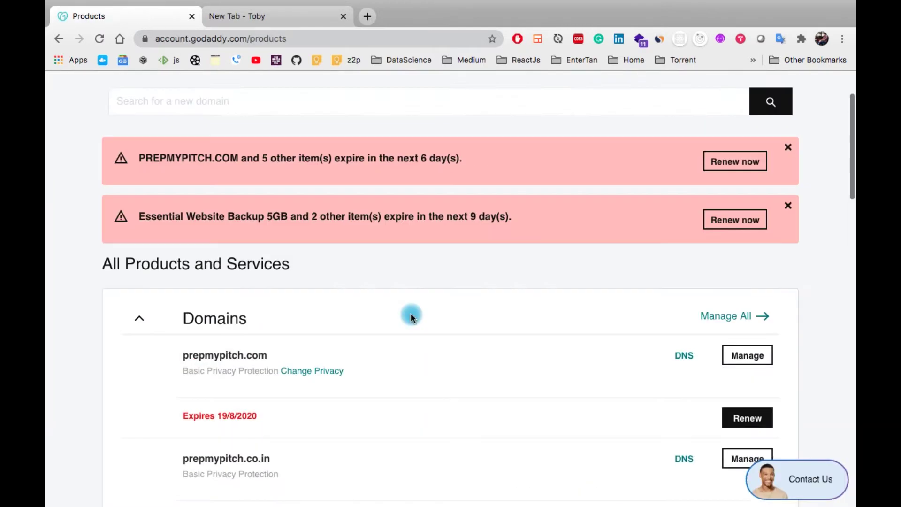
{"action": "scroll", "coordinate": [412, 346], "scroll_direction": "down", "scroll_amount": 4}
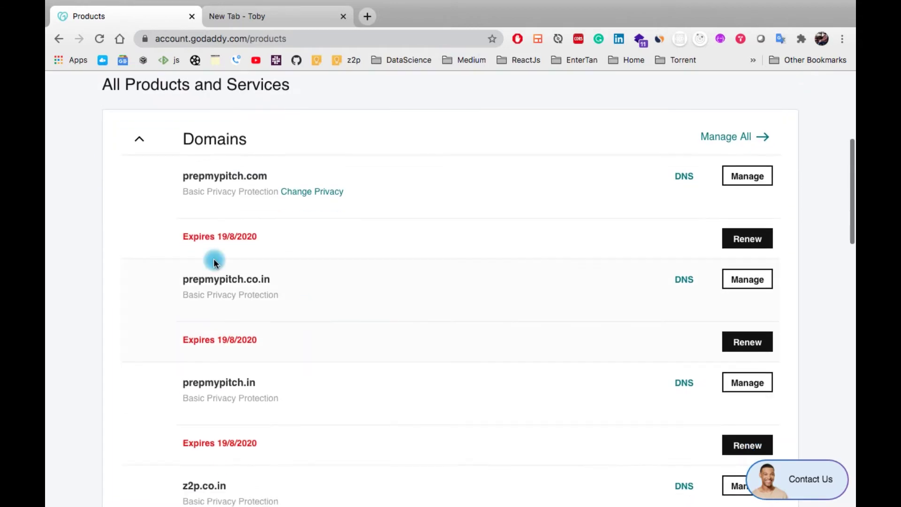
{"action": "scroll", "coordinate": [381, 197], "scroll_direction": "down", "scroll_amount": 2}
{"action": "scroll", "coordinate": [367, 200], "scroll_direction": "up", "scroll_amount": 2}
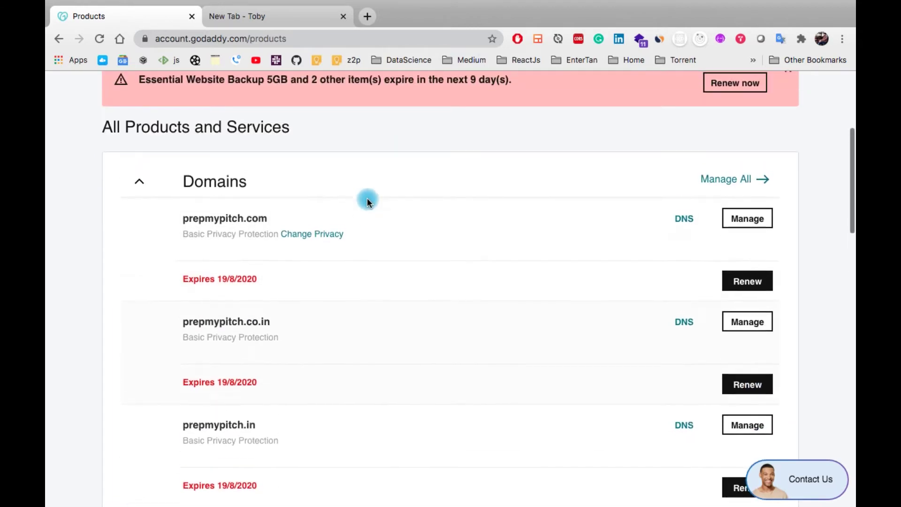
{"action": "scroll", "coordinate": [351, 286], "scroll_direction": "down", "scroll_amount": 8}
{"action": "scroll", "coordinate": [350, 287], "scroll_direction": "down", "scroll_amount": 5}
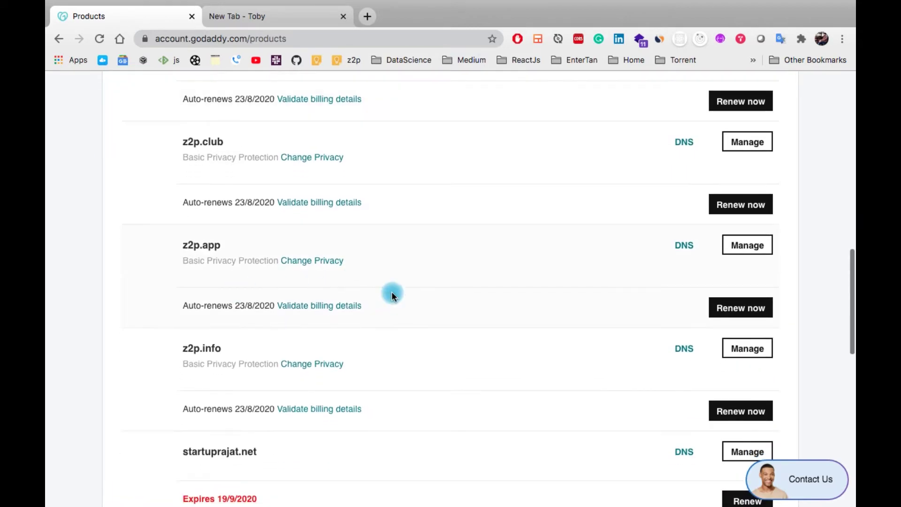
{"action": "scroll", "coordinate": [429, 298], "scroll_direction": "down", "scroll_amount": 4}
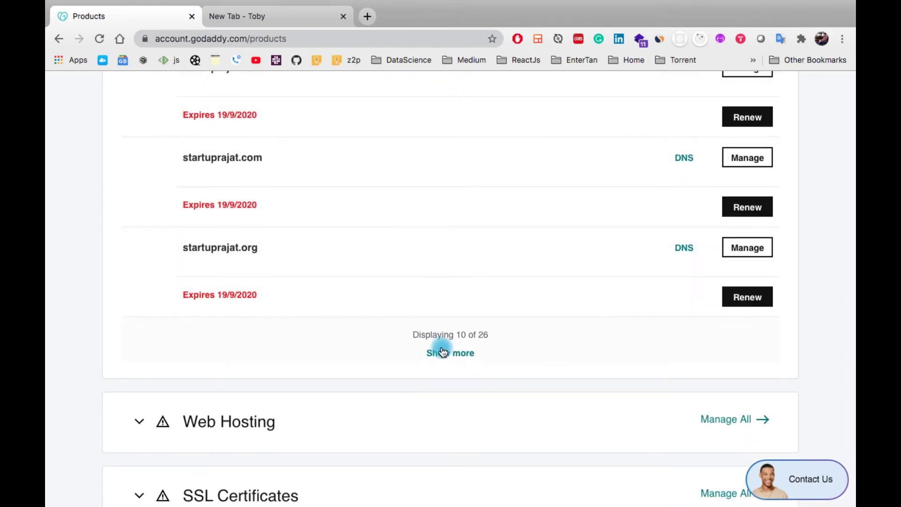
{"action": "left_click", "coordinate": [459, 353]}
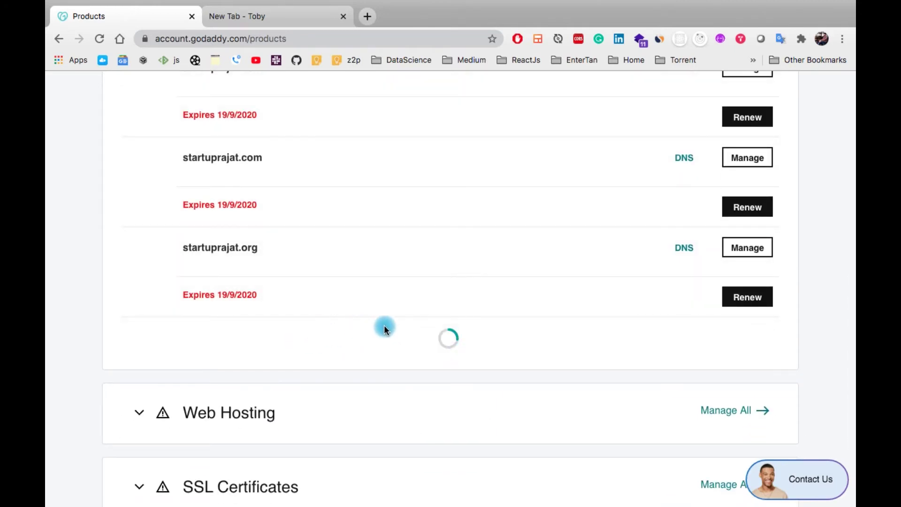
{"action": "scroll", "coordinate": [410, 239], "scroll_direction": "down", "scroll_amount": 8}
{"action": "scroll", "coordinate": [410, 239], "scroll_direction": "down", "scroll_amount": 5}
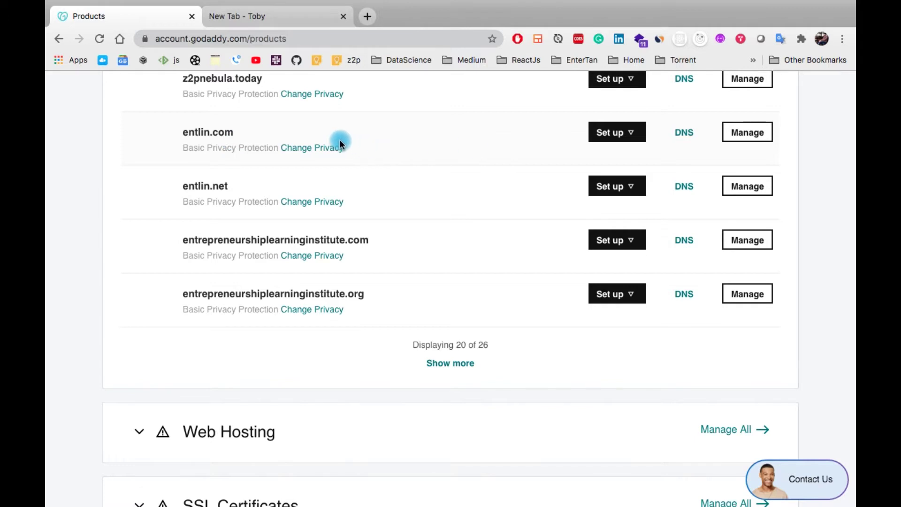
{"action": "left_click", "coordinate": [765, 133]}
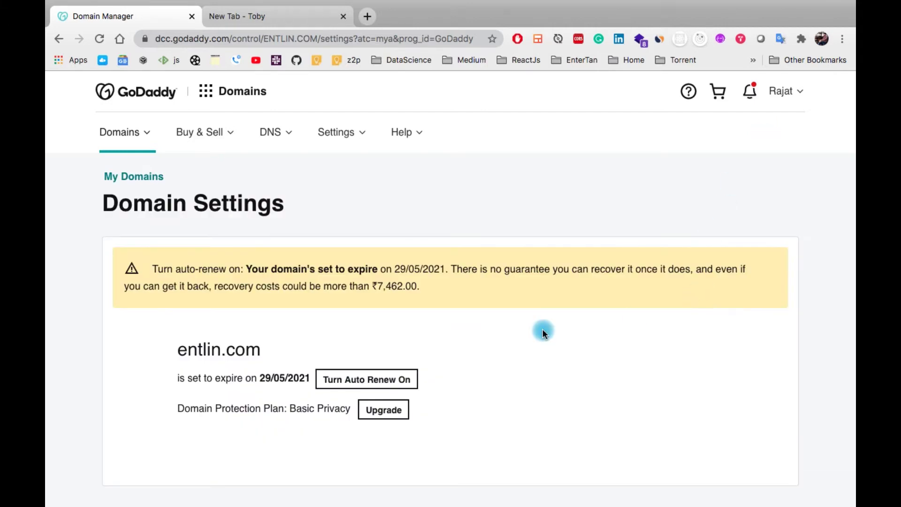
Start a transfer of entlin.com to another GoDaddy account from the domain's additional settings
{"action": "scroll", "coordinate": [495, 398], "scroll_direction": "down", "scroll_amount": 2}
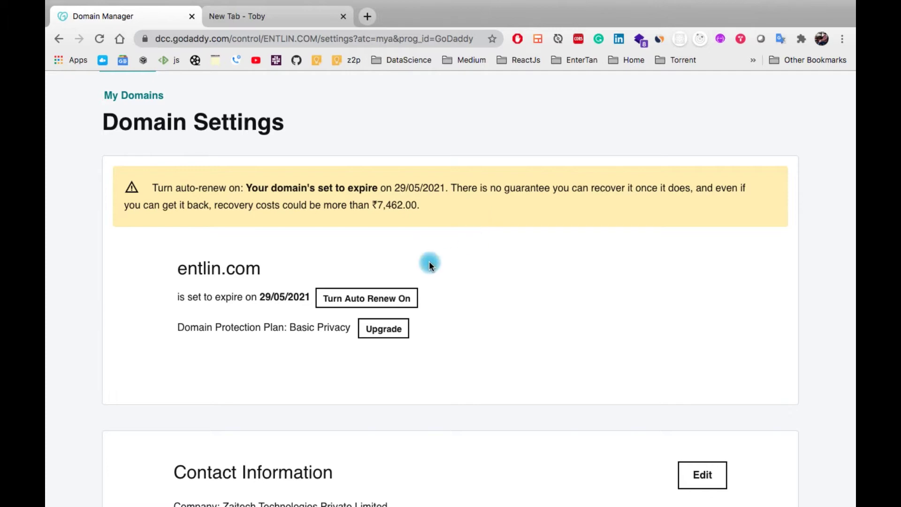
{"action": "scroll", "coordinate": [517, 363], "scroll_direction": "down", "scroll_amount": 3}
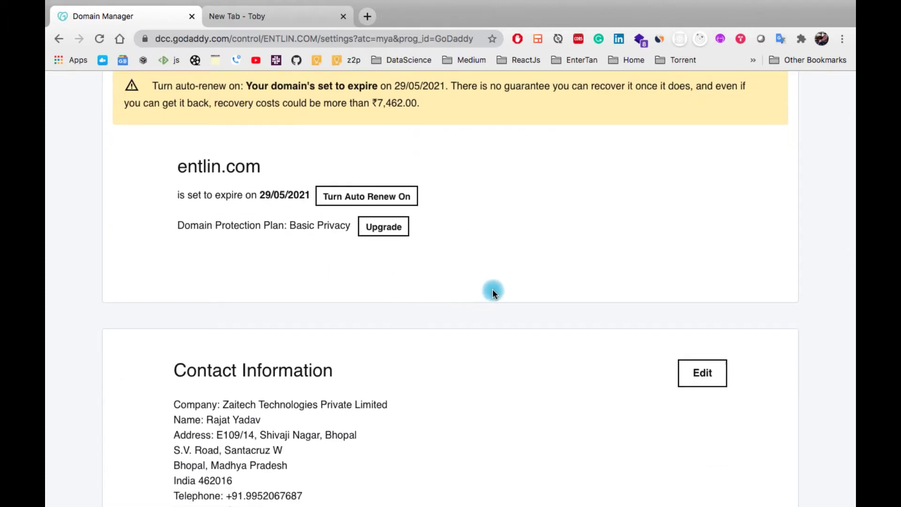
{"action": "scroll", "coordinate": [491, 292], "scroll_direction": "down", "scroll_amount": 3}
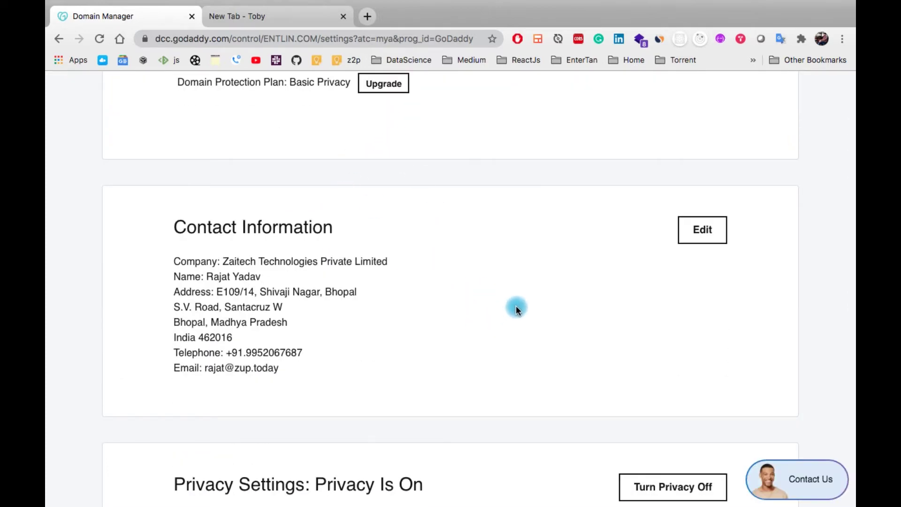
{"action": "scroll", "coordinate": [514, 315], "scroll_direction": "down", "scroll_amount": 5}
{"action": "scroll", "coordinate": [511, 319], "scroll_direction": "up", "scroll_amount": 3}
{"action": "scroll", "coordinate": [513, 217], "scroll_direction": "down", "scroll_amount": 8}
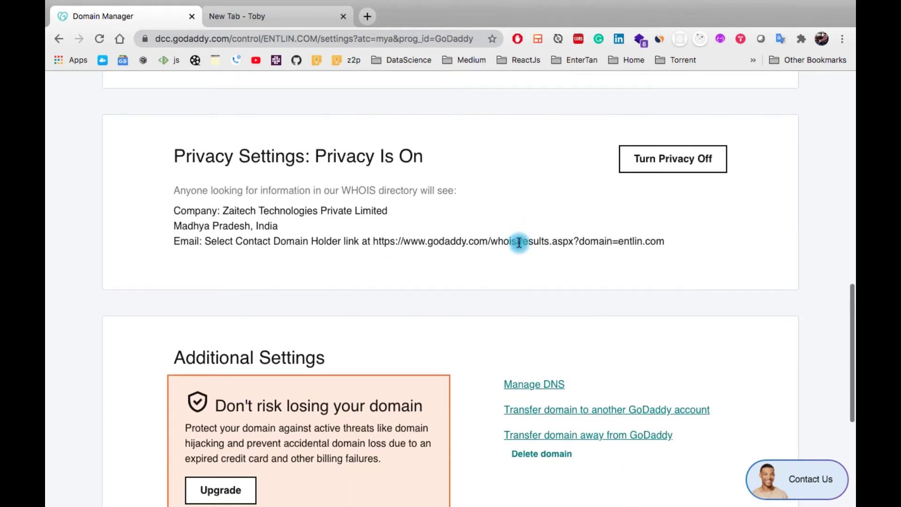
{"action": "scroll", "coordinate": [460, 257], "scroll_direction": "down", "scroll_amount": 2}
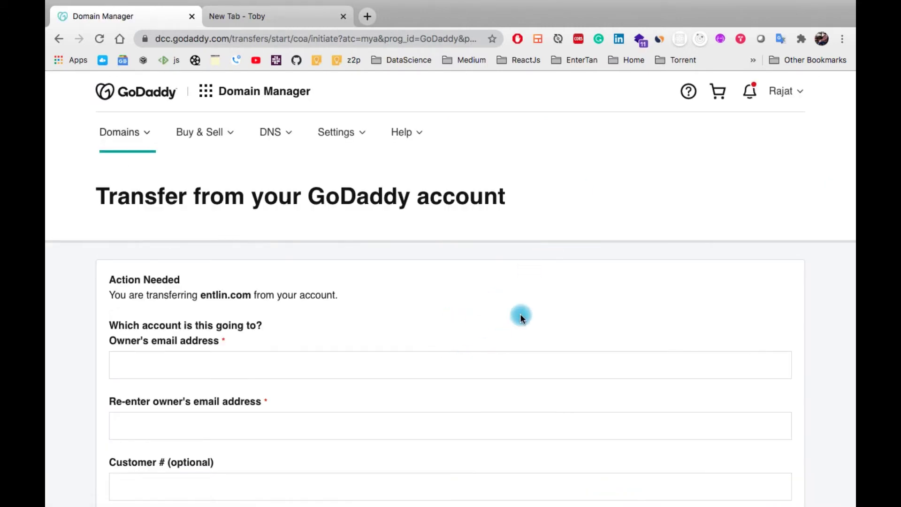
Fill in the receiving owner's email address and its re-entry field on the transfer form using the saved address
{"action": "scroll", "coordinate": [521, 314], "scroll_direction": "down", "scroll_amount": 3}
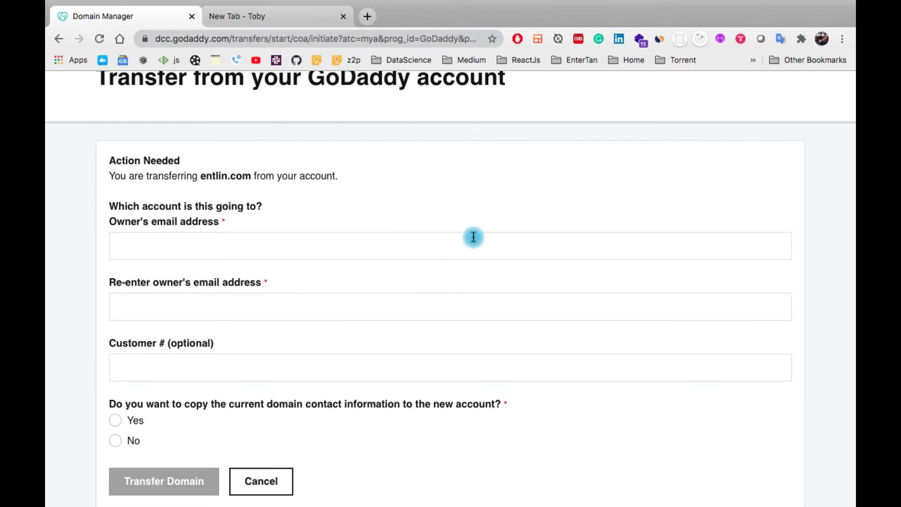
{"action": "scroll", "coordinate": [517, 310], "scroll_direction": "down", "scroll_amount": 2}
{"action": "scroll", "coordinate": [574, 324], "scroll_direction": "up", "scroll_amount": 2}
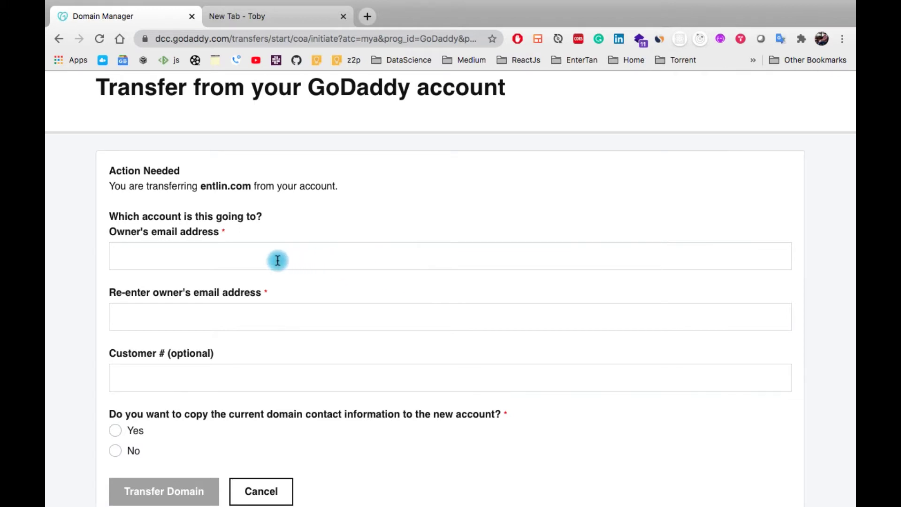
{"action": "scroll", "coordinate": [337, 262], "scroll_direction": "up", "scroll_amount": 3}
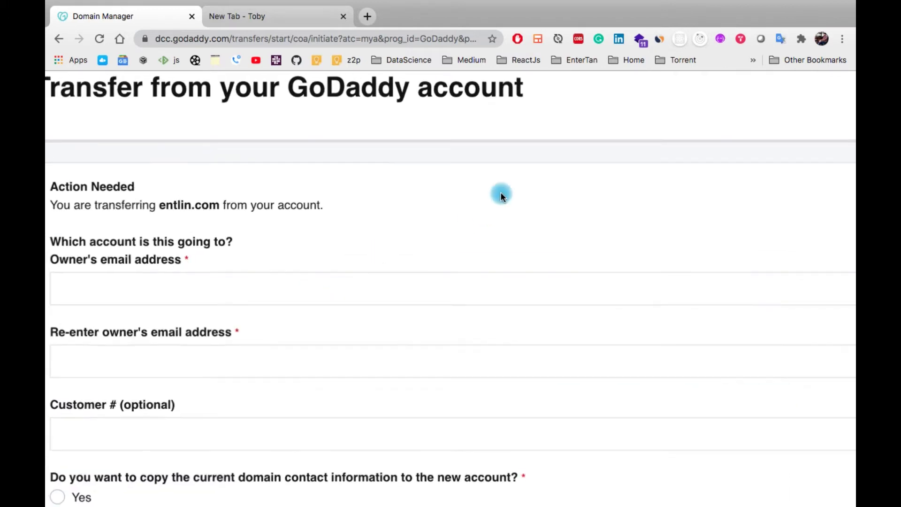
{"action": "scroll", "coordinate": [500, 202], "scroll_direction": "down", "scroll_amount": 3}
{"action": "left_click", "coordinate": [402, 273]}
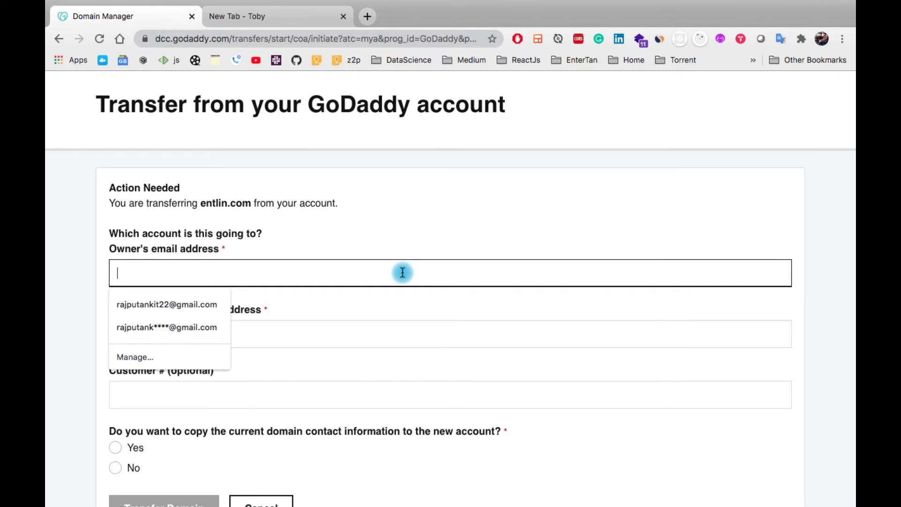
{"action": "left_click", "coordinate": [195, 303]}
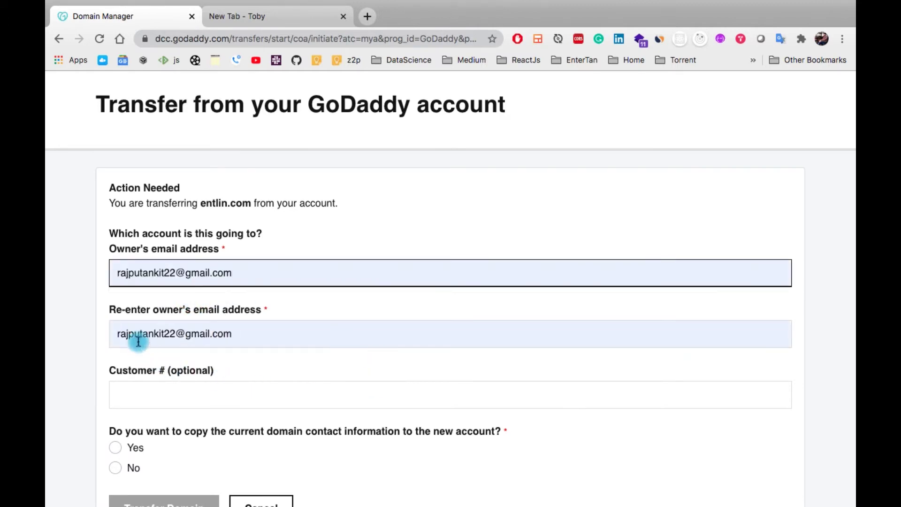
Leave the optional customer number blank, choose Yes for copying the current domain contact information, and submit the entlin.com transfer
{"action": "scroll", "coordinate": [397, 331], "scroll_direction": "down", "scroll_amount": 2}
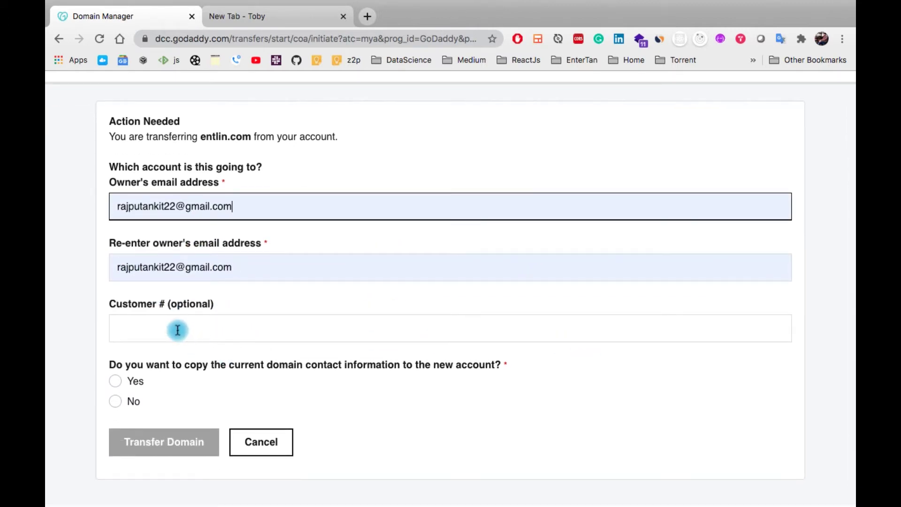
{"action": "left_click", "coordinate": [191, 333]}
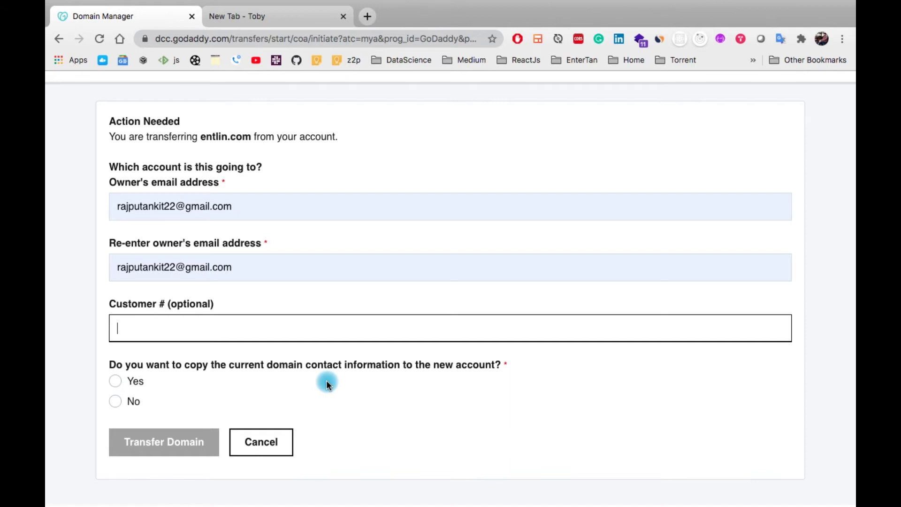
{"action": "left_click", "coordinate": [115, 382]}
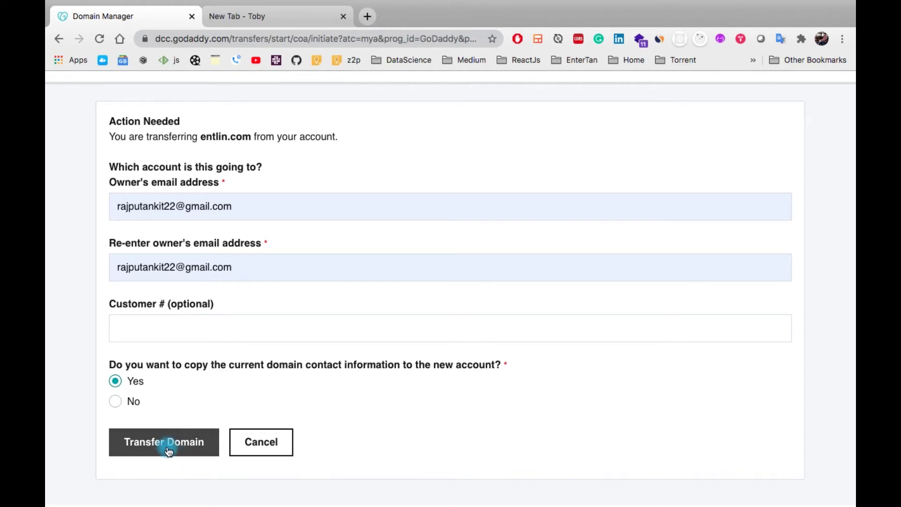
{"action": "left_click", "coordinate": [169, 451]}
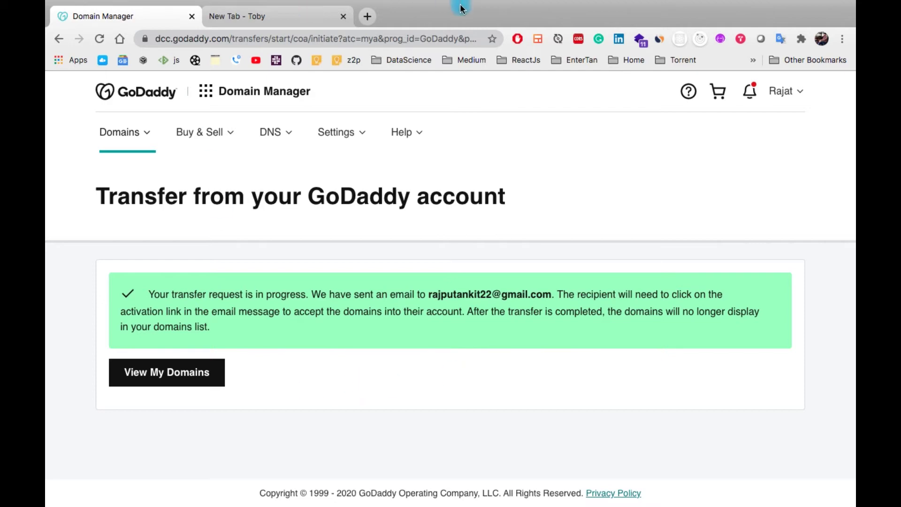
Switch to the receiving owner's Gmail inbox and open GoDaddy's message about pending changes to the domain account
{"action": "left_click", "coordinate": [324, 19]}
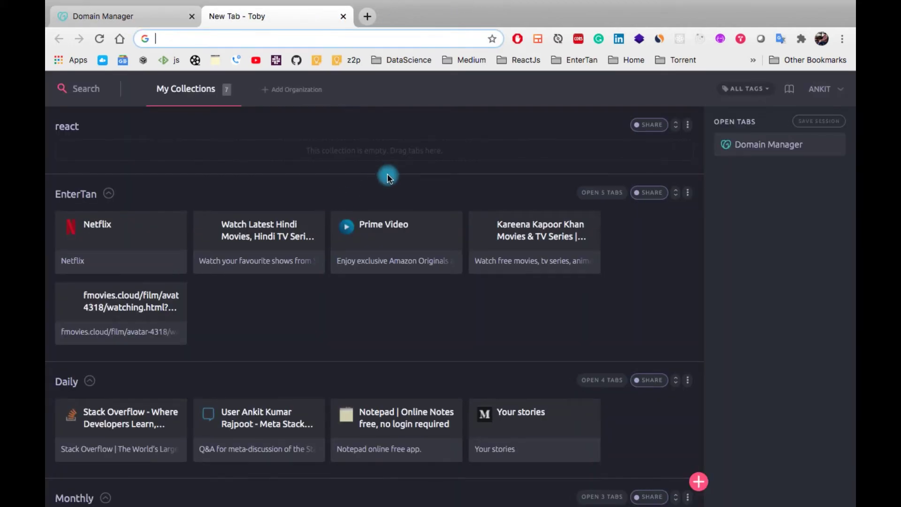
{"action": "type", "text": "rajput"}
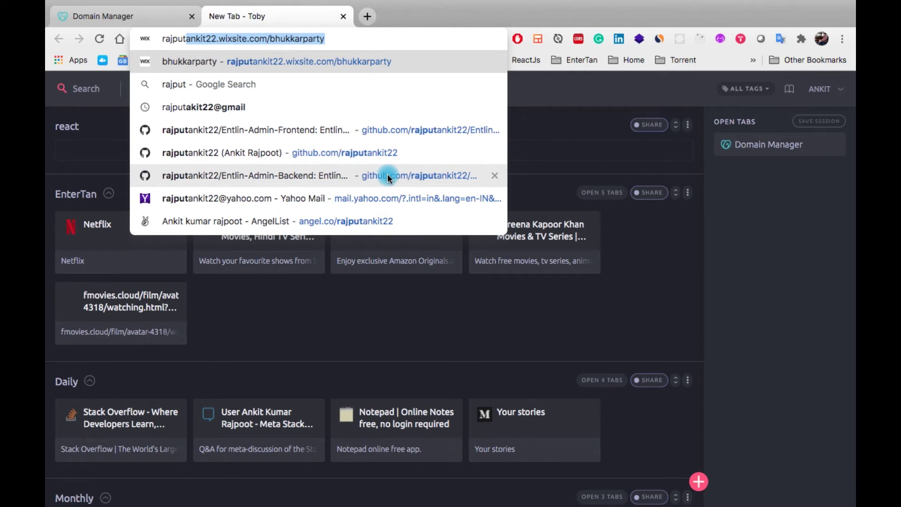
{"action": "scroll", "coordinate": [328, 305], "scroll_direction": "down", "scroll_amount": 5}
{"action": "left_click", "coordinate": [100, 401]}
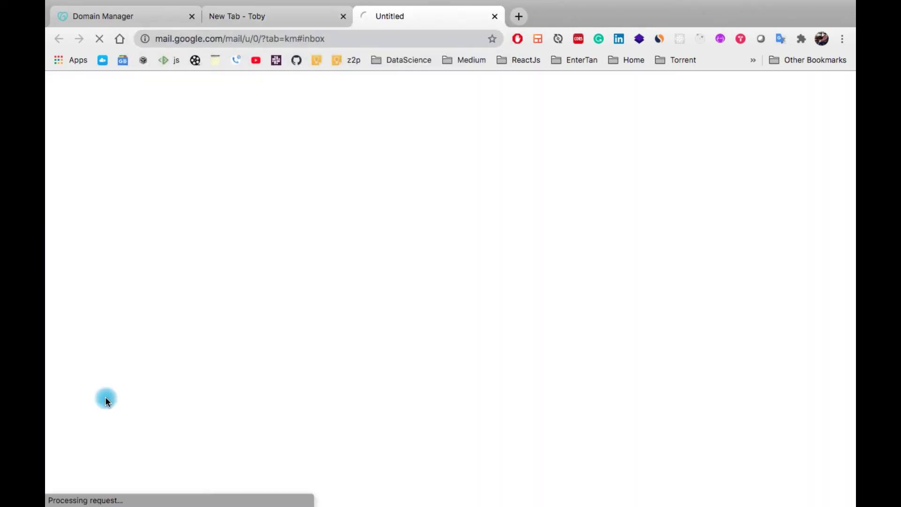
{"action": "left_click", "coordinate": [343, 17]}
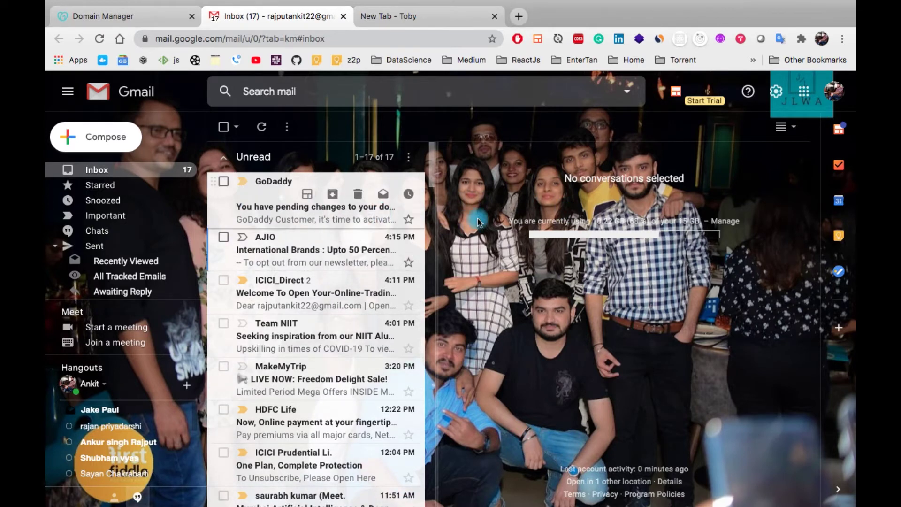
{"action": "left_click", "coordinate": [279, 214]}
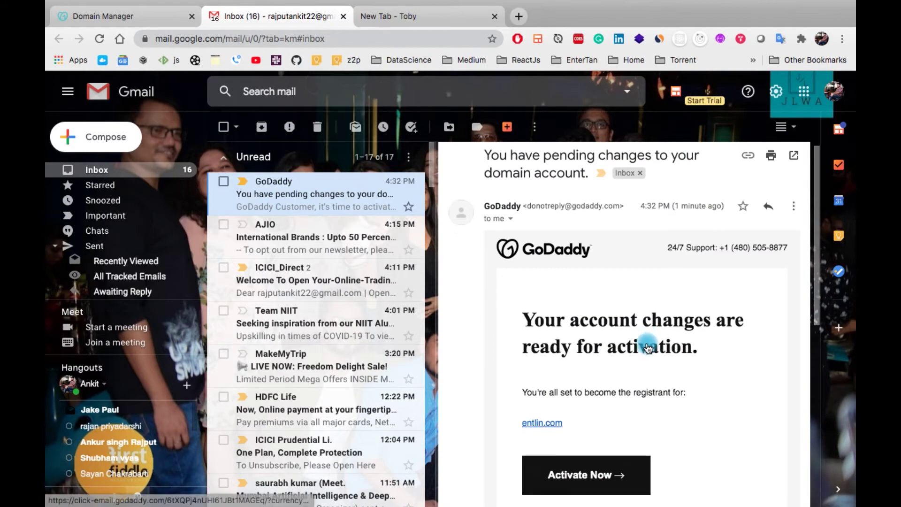
Read the activation email, follow its activation link and try to accept the entlin.com transfer
{"action": "scroll", "coordinate": [664, 348], "scroll_direction": "up", "scroll_amount": 2}
{"action": "scroll", "coordinate": [605, 282], "scroll_direction": "down", "scroll_amount": 4}
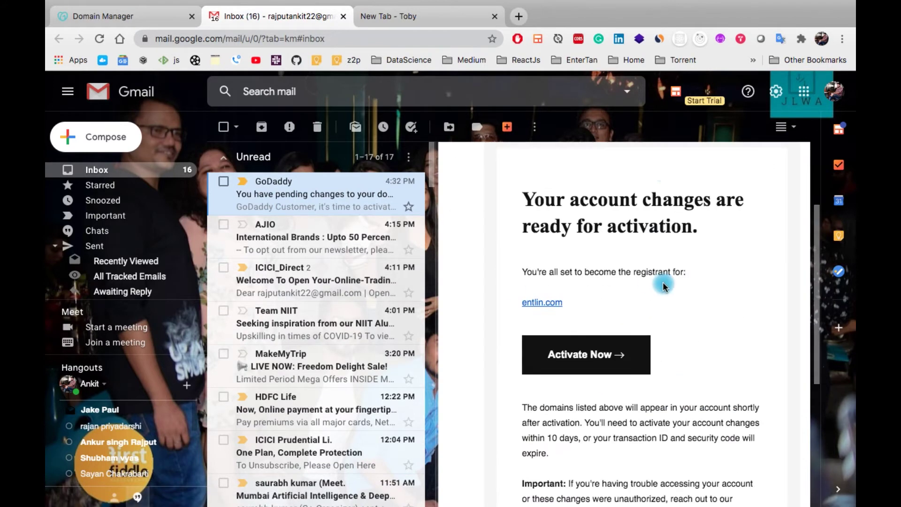
{"action": "scroll", "coordinate": [564, 257], "scroll_direction": "up", "scroll_amount": 2}
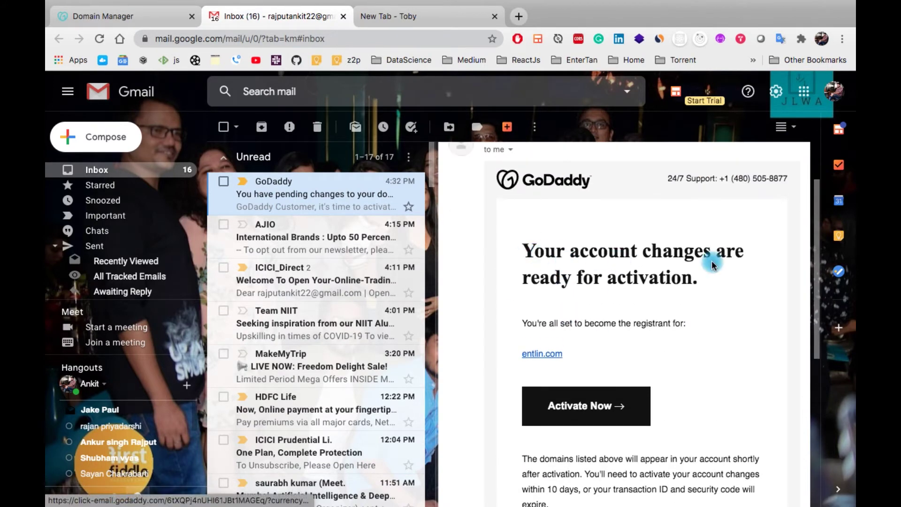
{"action": "scroll", "coordinate": [670, 294], "scroll_direction": "down", "scroll_amount": 2}
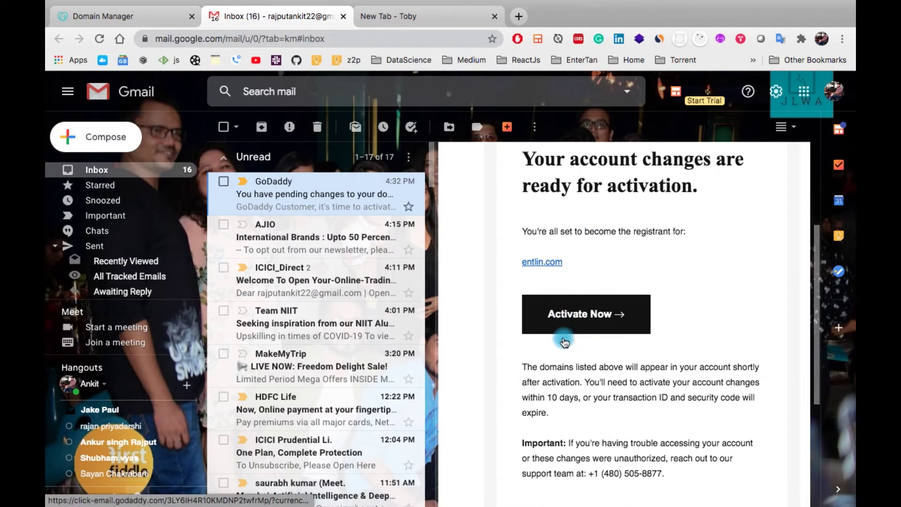
{"action": "left_click", "coordinate": [583, 324]}
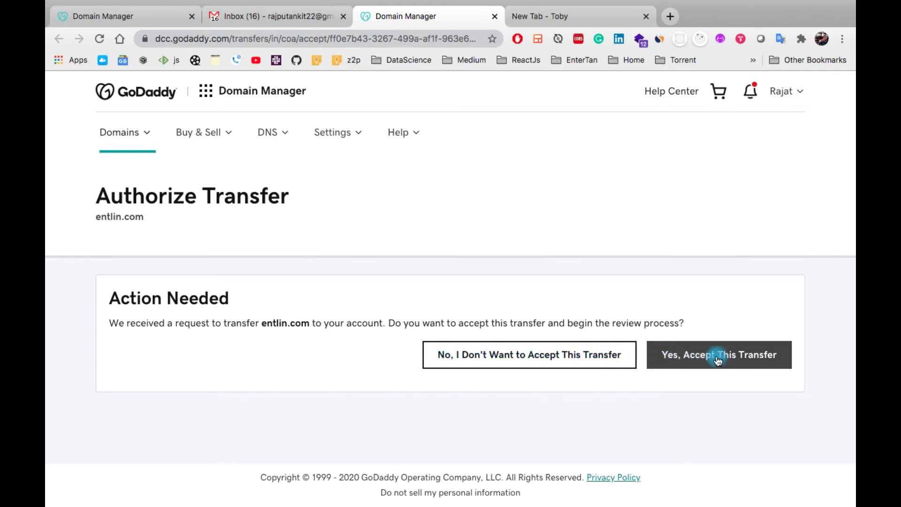
{"action": "left_click", "coordinate": [690, 355]}
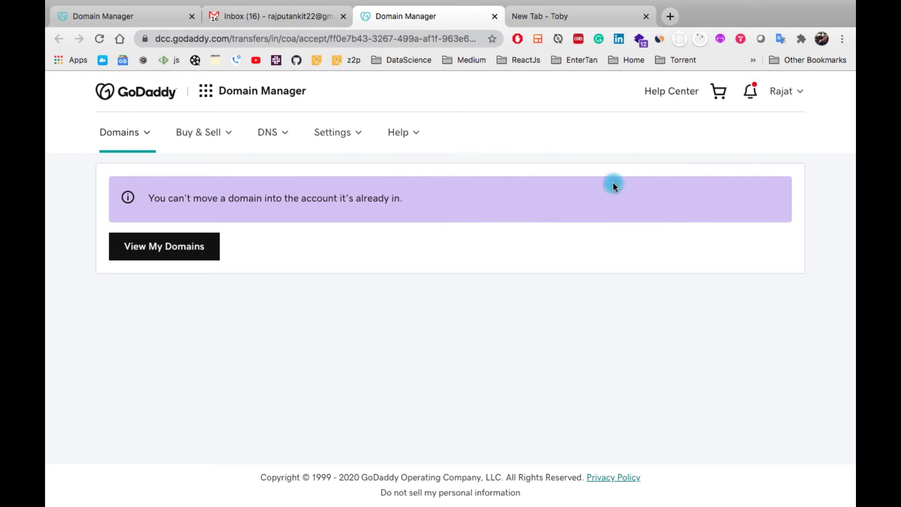
Close both Domain Manager pages and return to the activation email in Gmail
{"action": "left_click", "coordinate": [193, 24]}
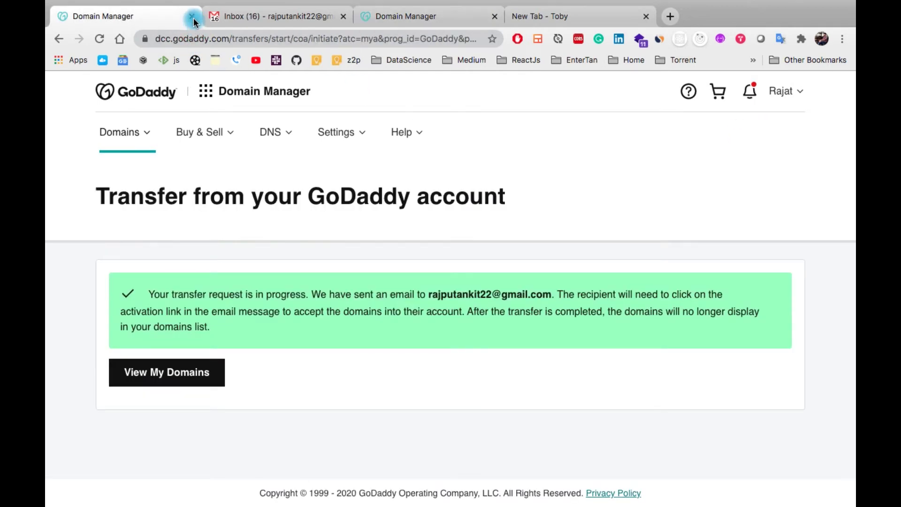
{"action": "left_click", "coordinate": [194, 16]}
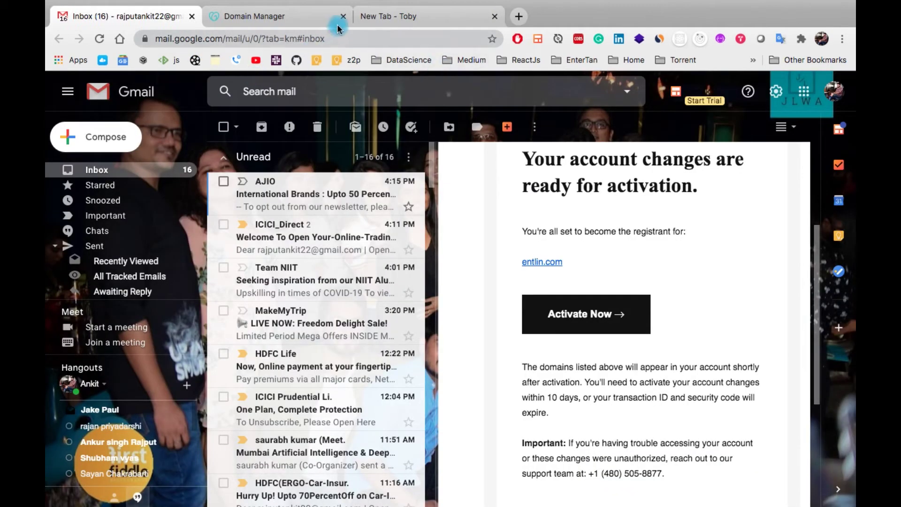
{"action": "left_click", "coordinate": [344, 17]}
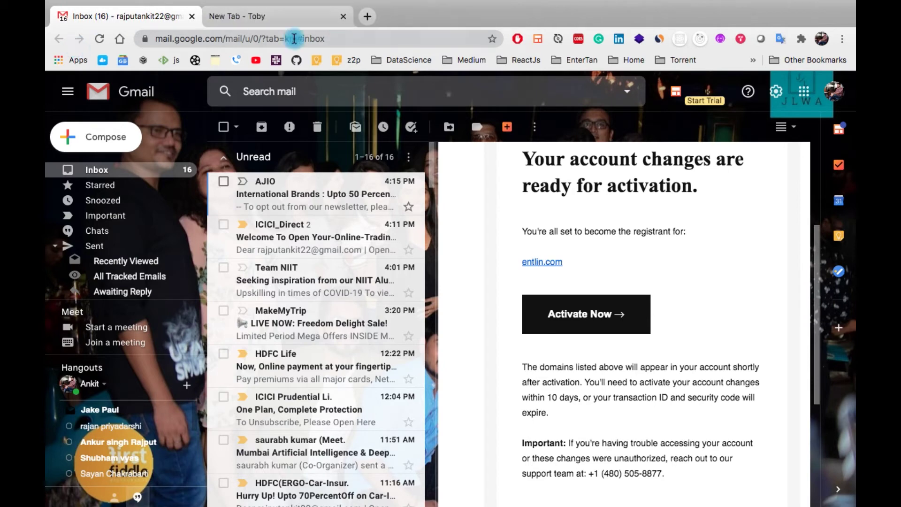
Reopen the transfer authorization page from the activation email and sign out of the sending GoDaddy account
{"action": "left_click", "coordinate": [589, 312]}
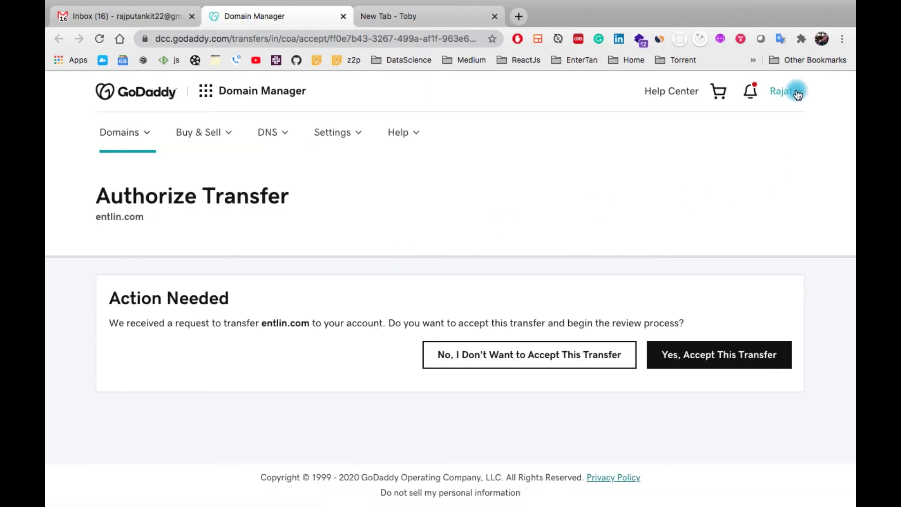
{"action": "left_click", "coordinate": [797, 93]}
{"action": "left_click", "coordinate": [661, 314]}
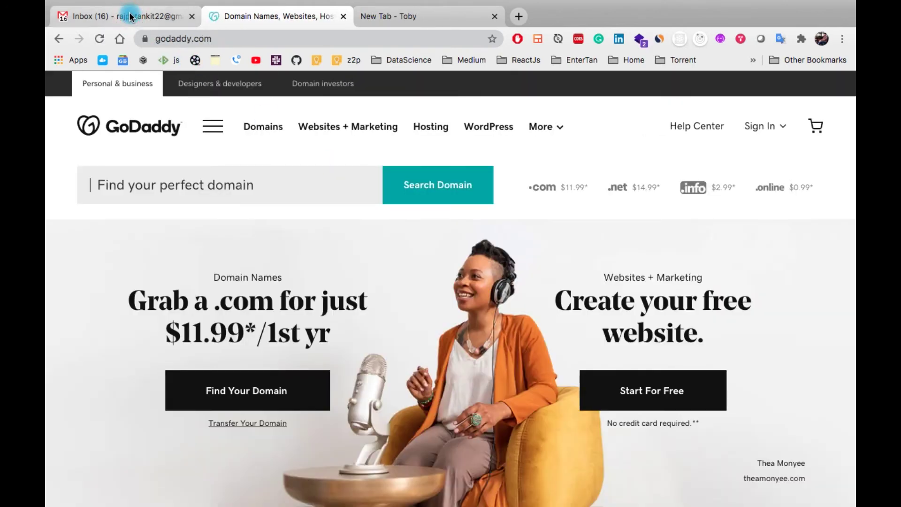
Follow the email's activation link again and sign in to the receiving GoDaddy account with its saved username and password
{"action": "left_click", "coordinate": [125, 14]}
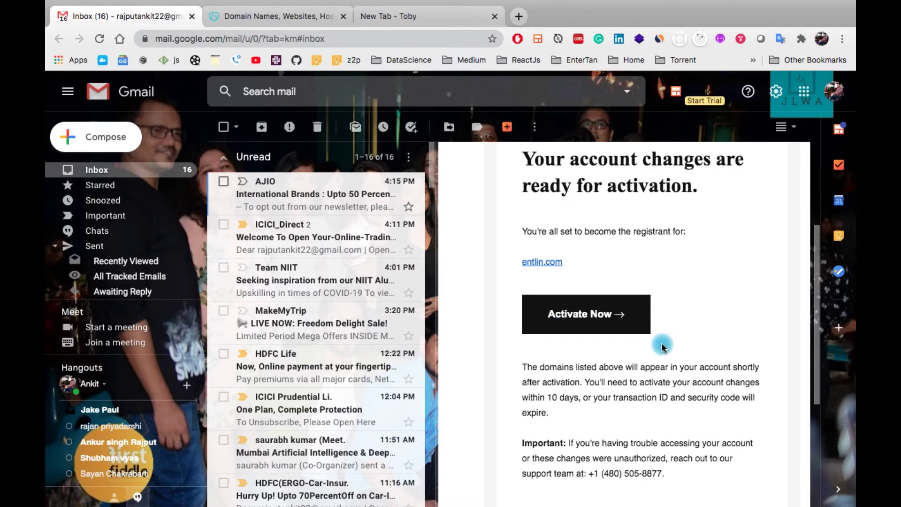
{"action": "left_click", "coordinate": [587, 318]}
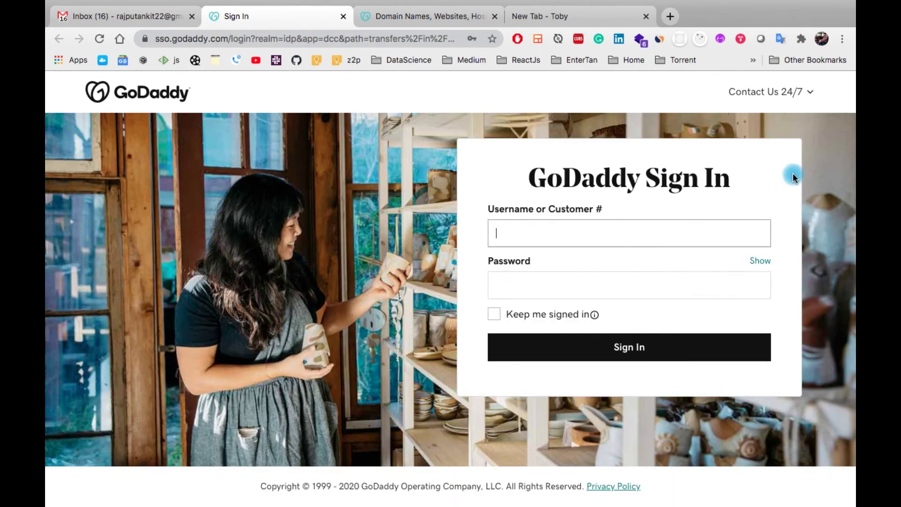
{"action": "left_click", "coordinate": [572, 264]}
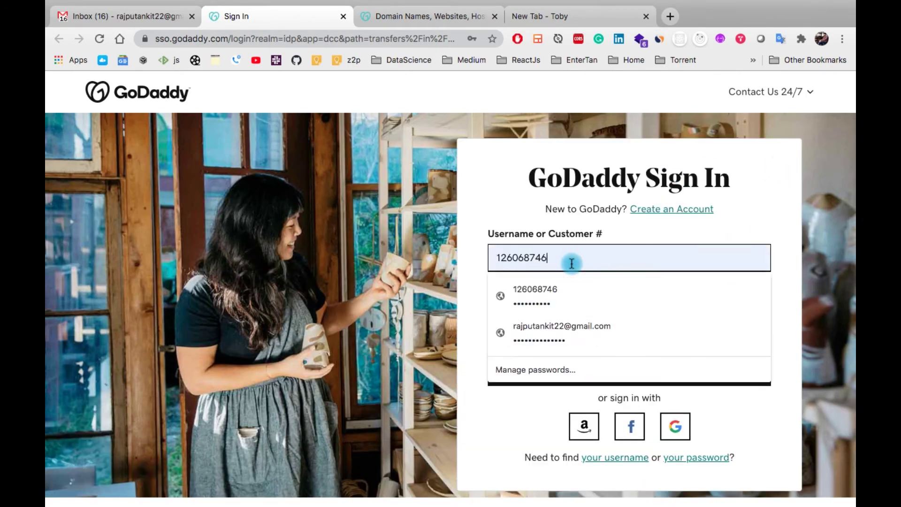
{"action": "left_click", "coordinate": [605, 335]}
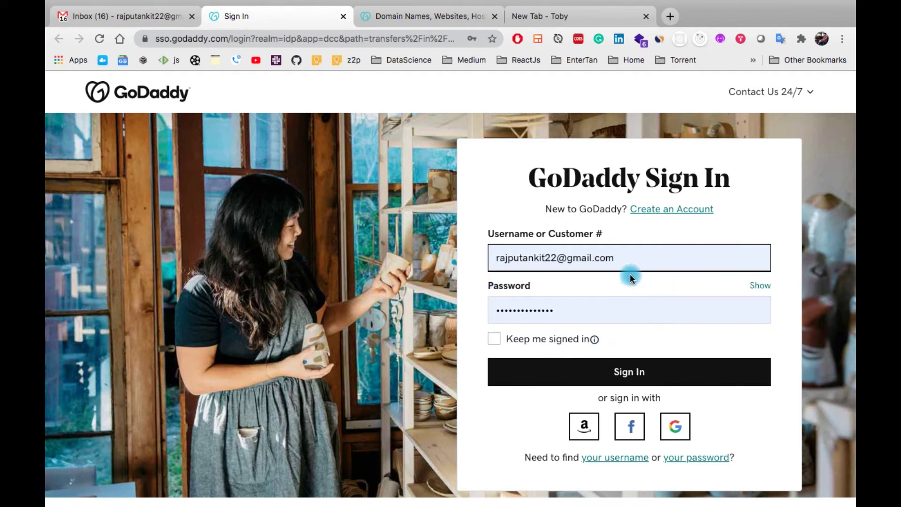
{"action": "left_click", "coordinate": [638, 373]}
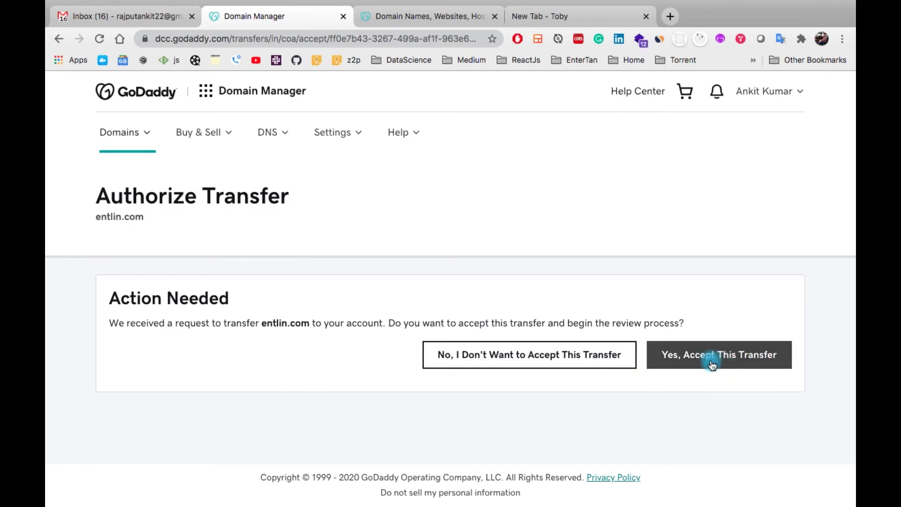
Accept the entlin.com transfer, review the prefilled contact information and proceed with it for all contact types
{"action": "left_click", "coordinate": [677, 361]}
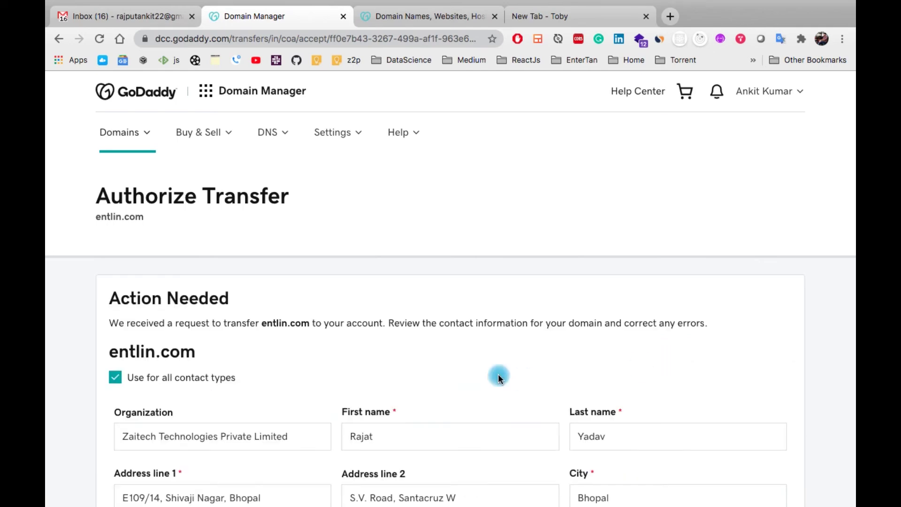
{"action": "scroll", "coordinate": [498, 374], "scroll_direction": "down", "scroll_amount": 3}
{"action": "scroll", "coordinate": [435, 276], "scroll_direction": "down", "scroll_amount": 2}
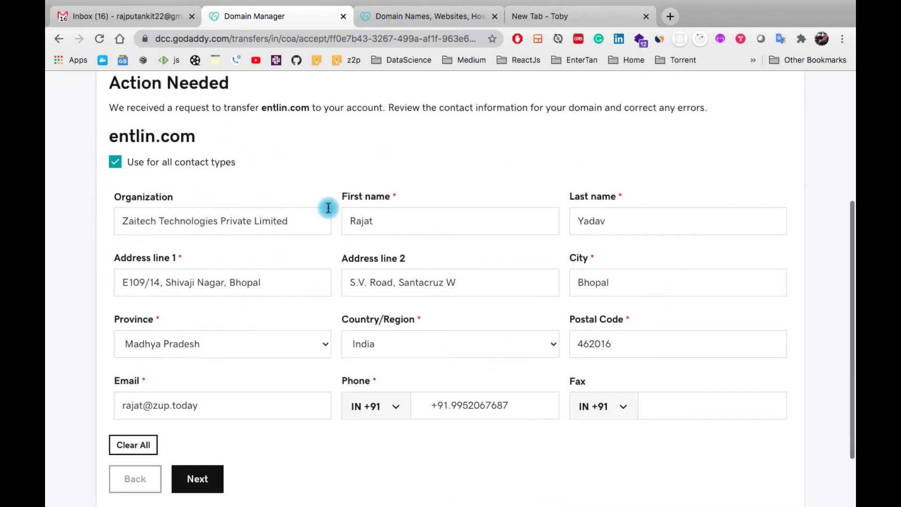
{"action": "scroll", "coordinate": [282, 221], "scroll_direction": "down", "scroll_amount": 2}
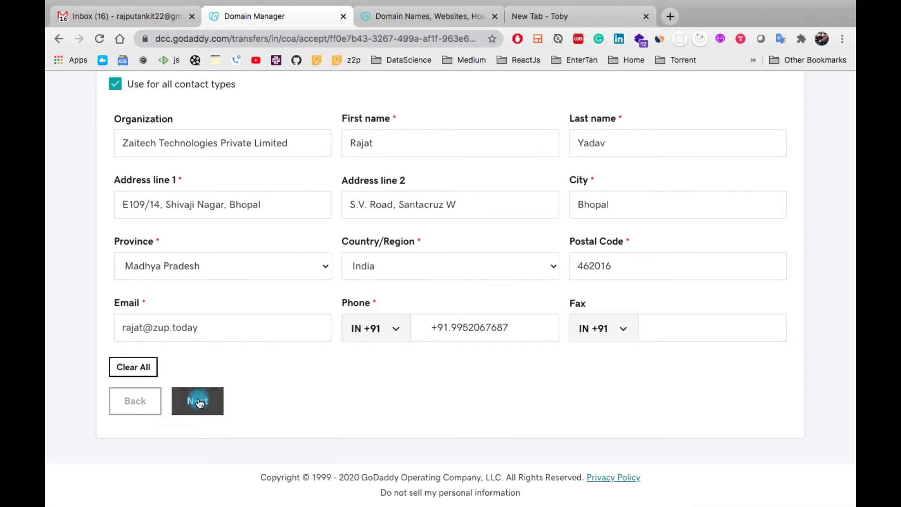
{"action": "scroll", "coordinate": [267, 371], "scroll_direction": "up", "scroll_amount": 3}
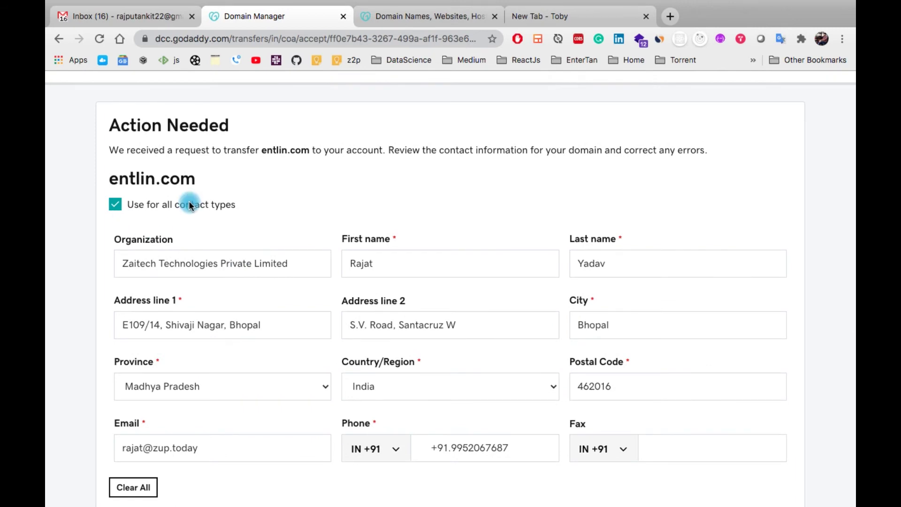
{"action": "scroll", "coordinate": [247, 196], "scroll_direction": "down", "scroll_amount": 1}
{"action": "scroll", "coordinate": [247, 196], "scroll_direction": "down", "scroll_amount": 2}
{"action": "scroll", "coordinate": [188, 329], "scroll_direction": "up", "scroll_amount": 2}
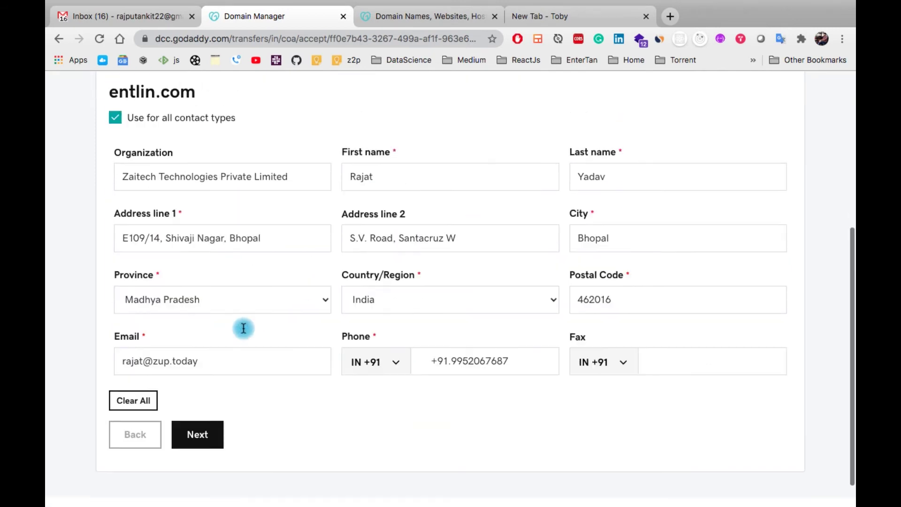
{"action": "scroll", "coordinate": [188, 263], "scroll_direction": "down", "scroll_amount": 1}
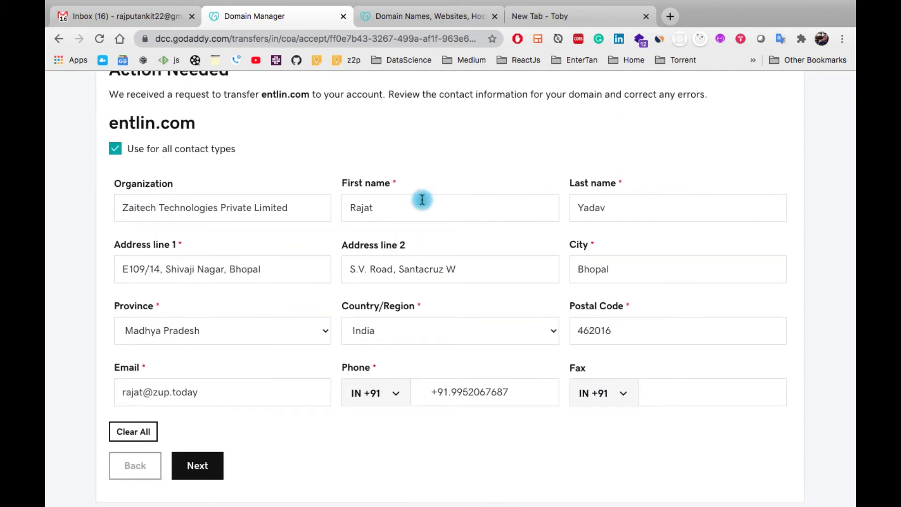
{"action": "scroll", "coordinate": [368, 247], "scroll_direction": "down", "scroll_amount": 2}
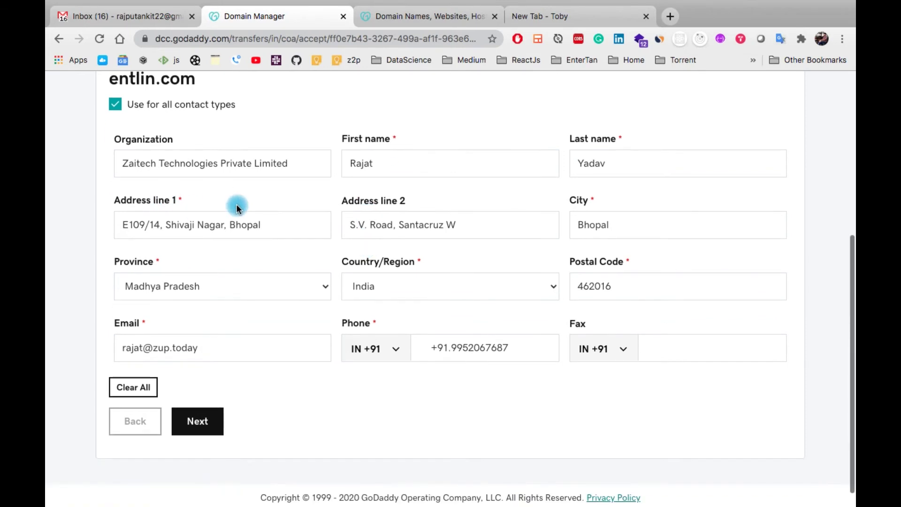
{"action": "scroll", "coordinate": [236, 204], "scroll_direction": "up", "scroll_amount": 1}
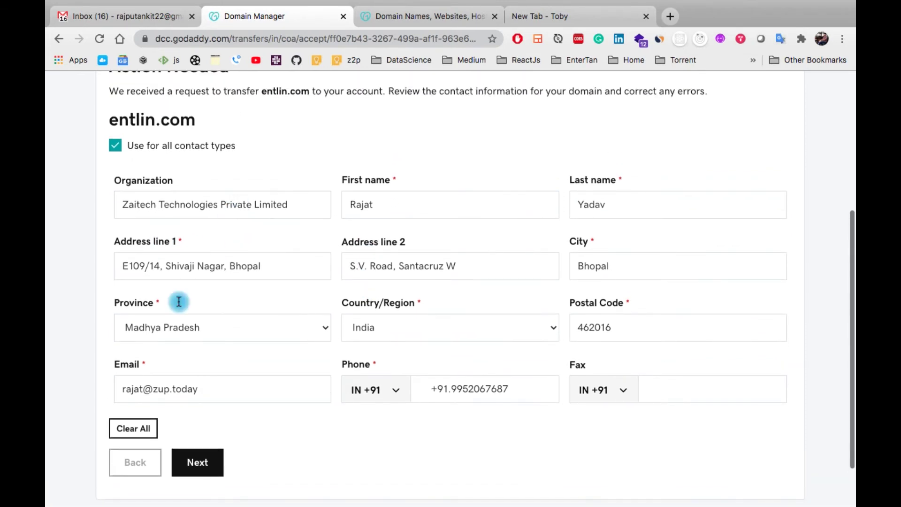
{"action": "left_click", "coordinate": [212, 464]}
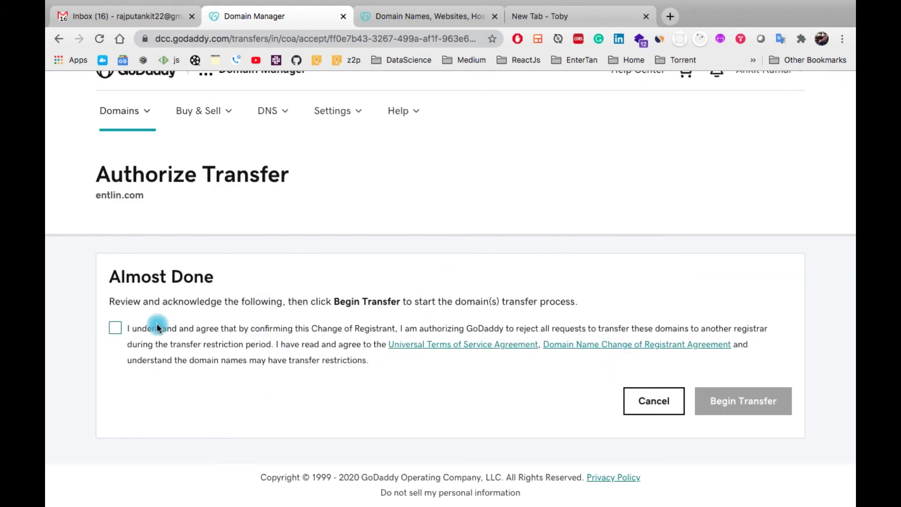
Agree to the Change of Registrant terms and begin the transfer of entlin.com
{"action": "left_click", "coordinate": [115, 329]}
{"action": "left_click", "coordinate": [753, 405]}
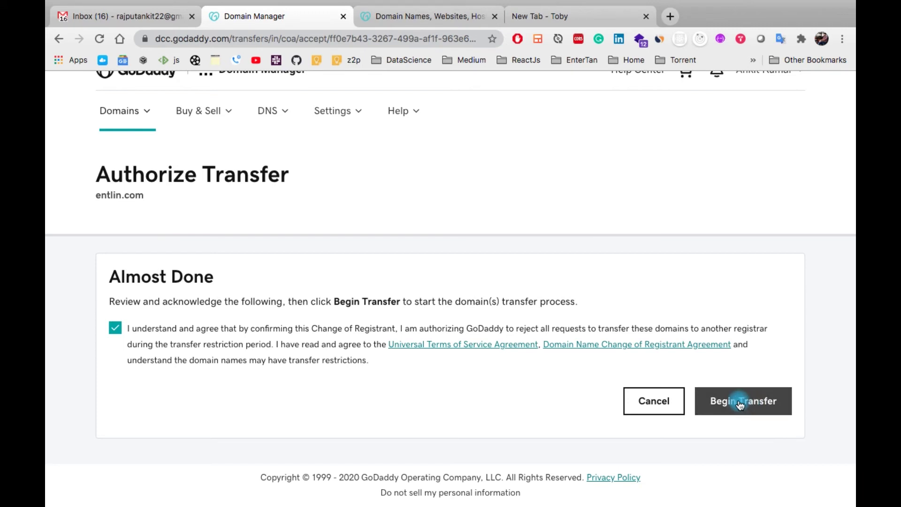
{"action": "left_click", "coordinate": [740, 404]}
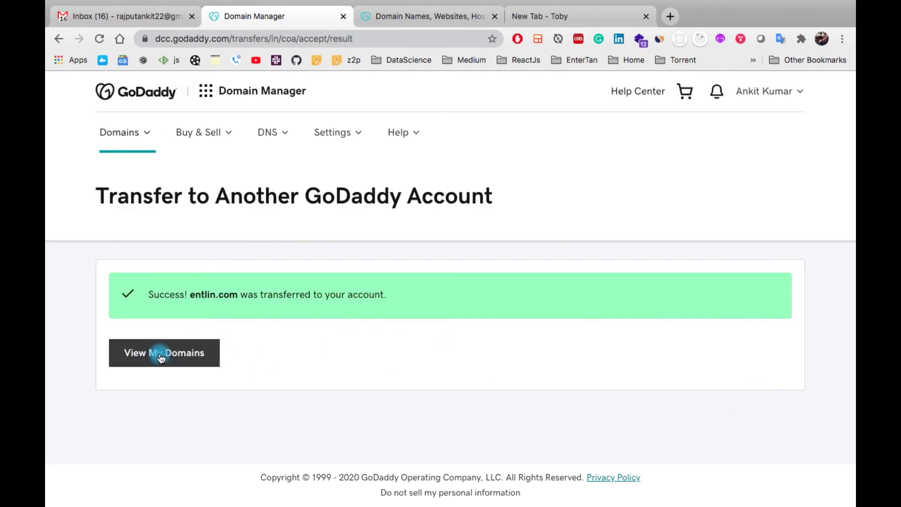
Open the receiving account's domain list and reload it from the Domains quick link to check for entlin.com
{"action": "left_click", "coordinate": [159, 358]}
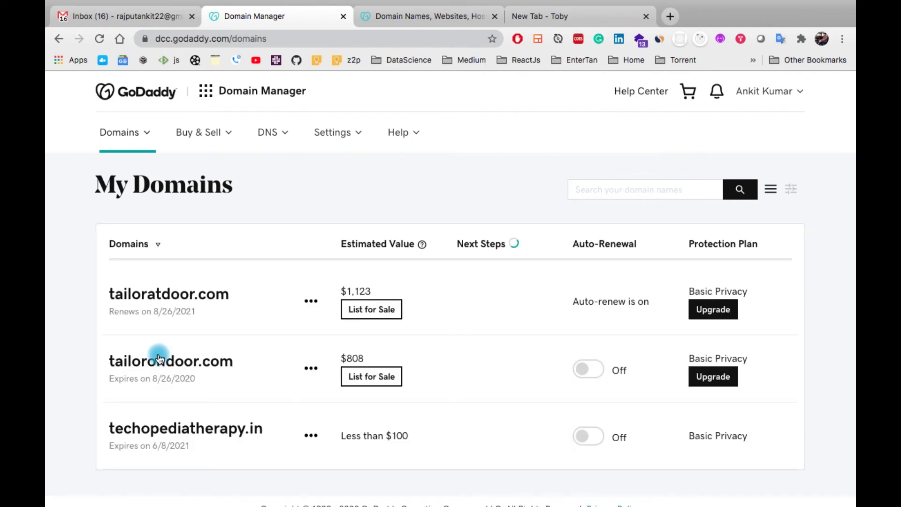
{"action": "scroll", "coordinate": [294, 366], "scroll_direction": "down", "scroll_amount": 2}
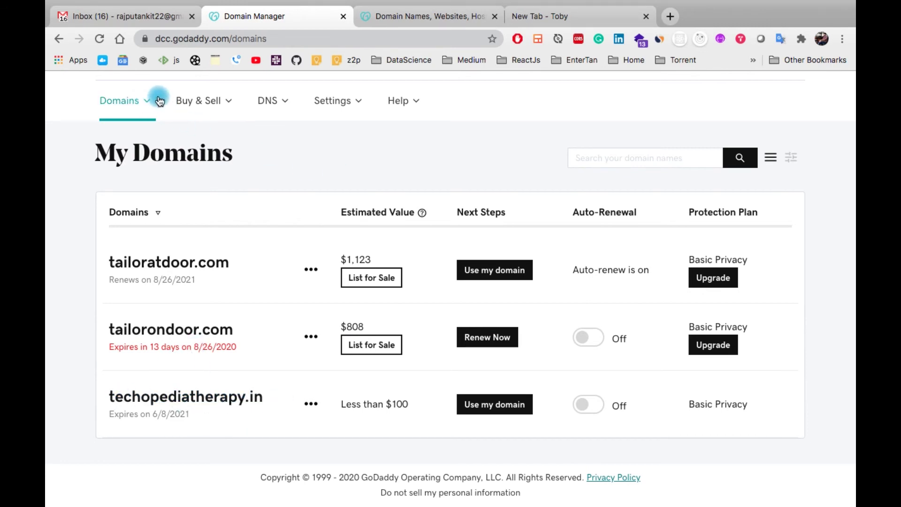
{"action": "scroll", "coordinate": [392, 193], "scroll_direction": "up", "scroll_amount": 2}
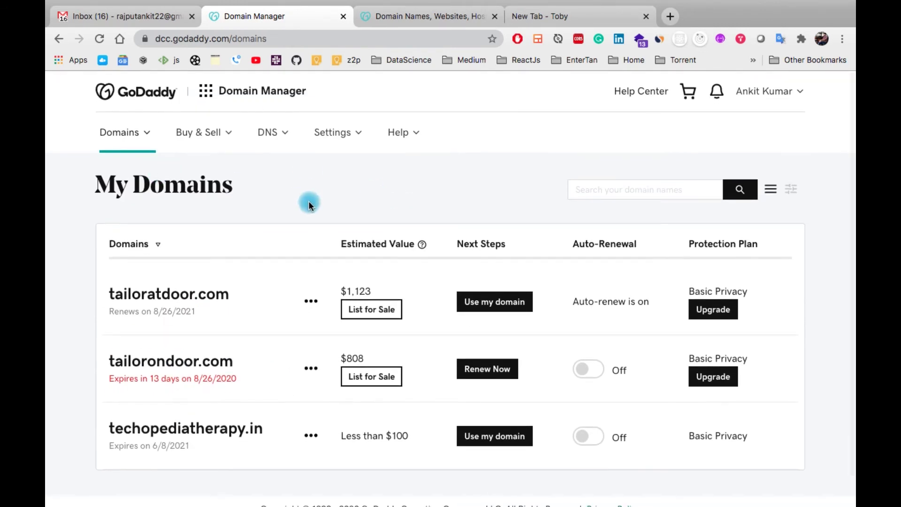
{"action": "left_click", "coordinate": [206, 91]}
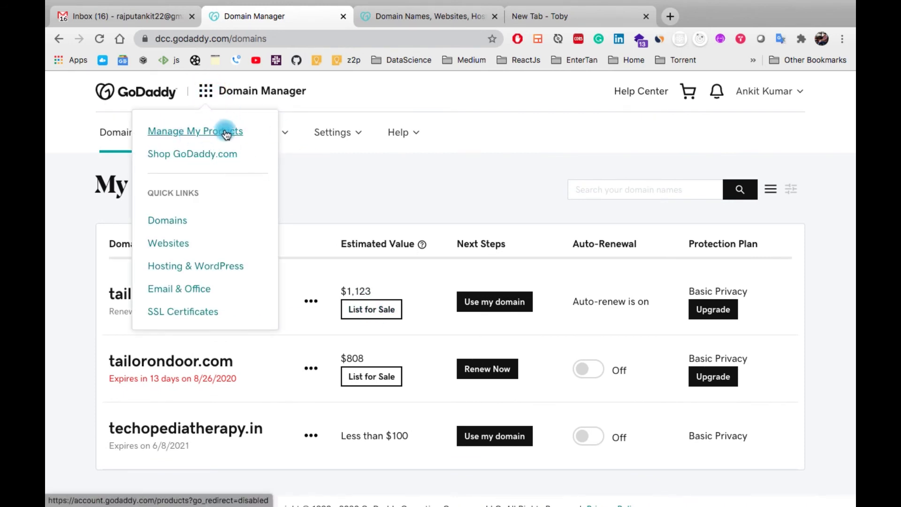
{"action": "left_click", "coordinate": [176, 221]}
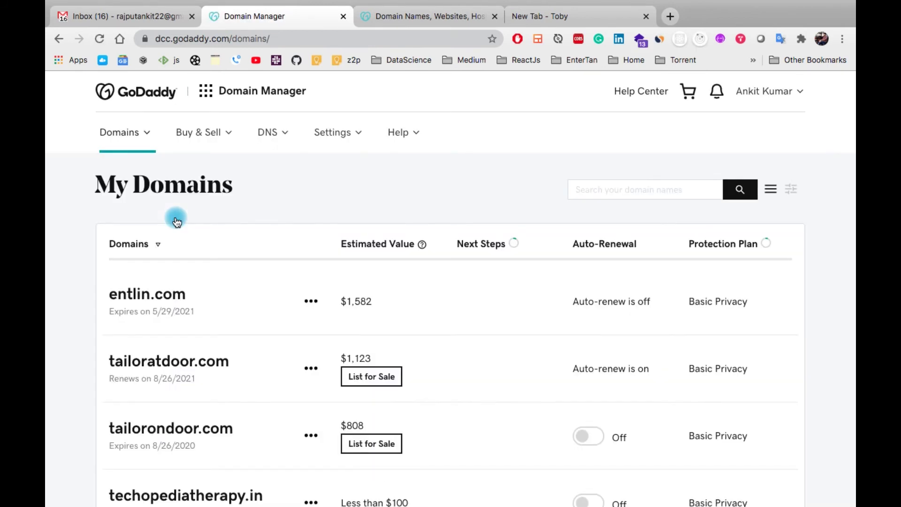
{"action": "scroll", "coordinate": [295, 350], "scroll_direction": "down", "scroll_amount": 2}
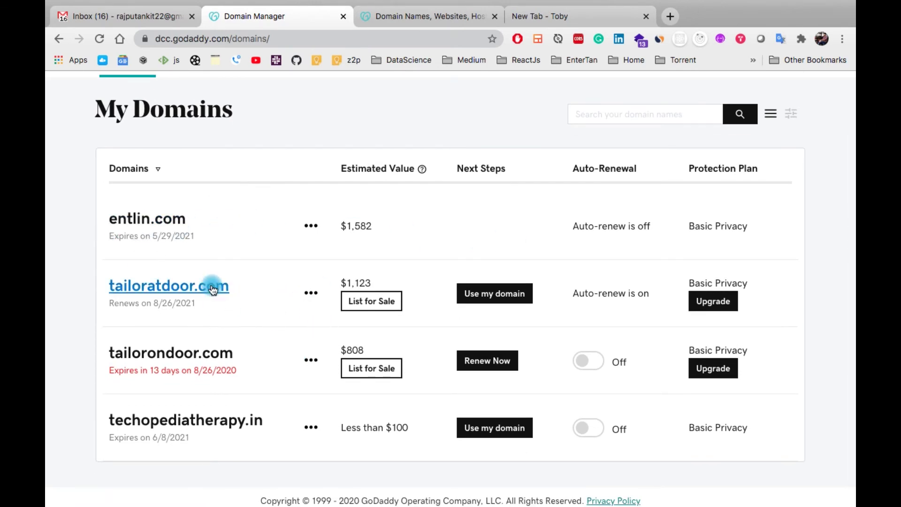
{"action": "left_click", "coordinate": [221, 226]}
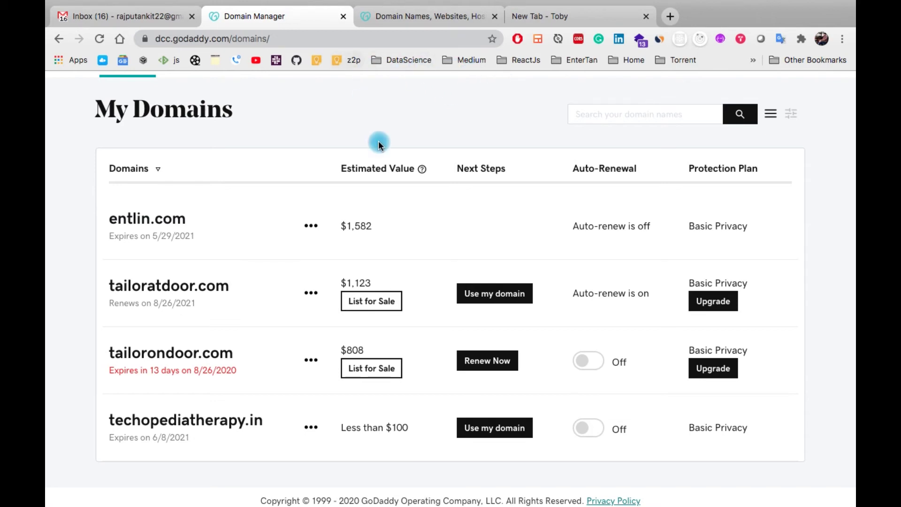
{"action": "scroll", "coordinate": [379, 144], "scroll_direction": "up", "scroll_amount": 2}
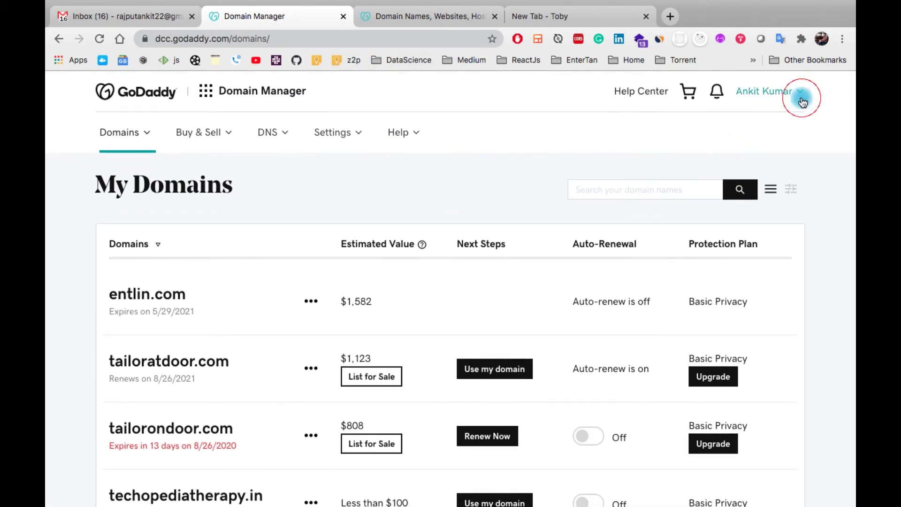
Close the leftover GoDaddy home page and Domain Manager tabs
{"action": "left_click", "coordinate": [806, 93]}
{"action": "left_click", "coordinate": [414, 16]}
{"action": "left_click", "coordinate": [495, 16]}
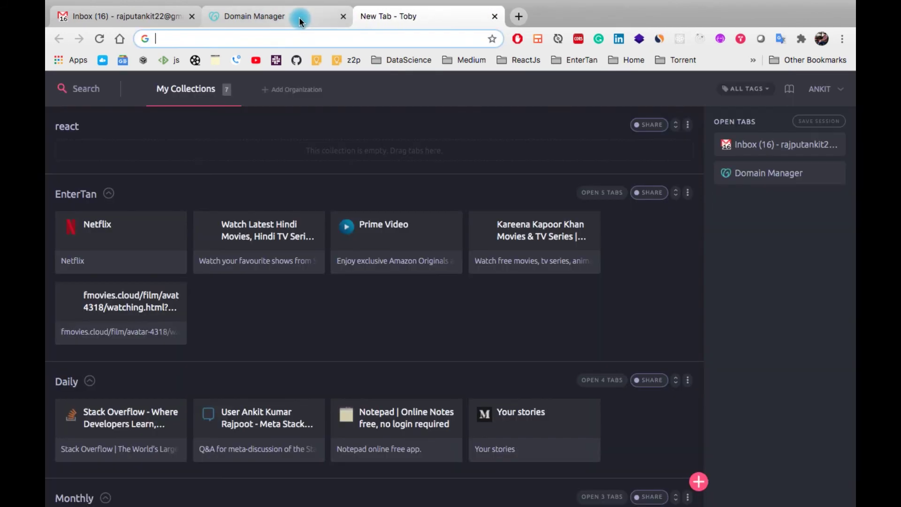
{"action": "left_click", "coordinate": [291, 16]}
{"action": "left_click", "coordinate": [795, 94]}
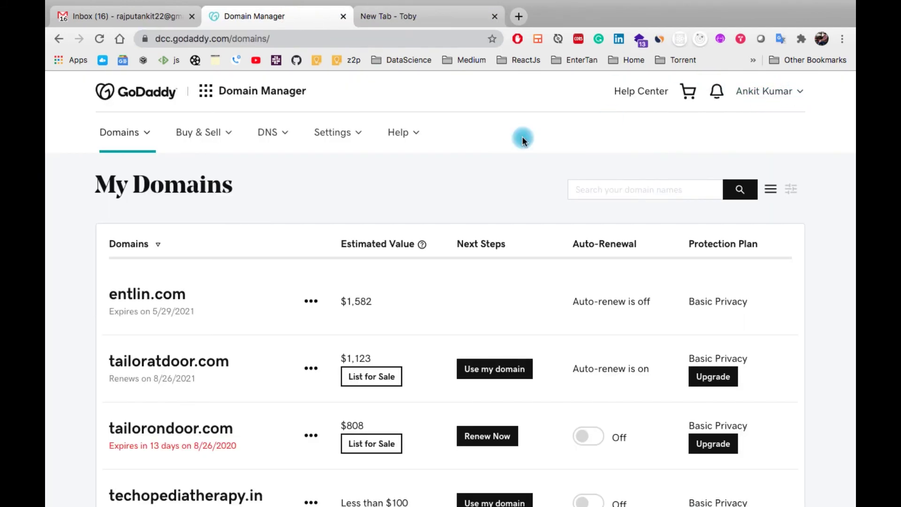
{"action": "left_click", "coordinate": [98, 41]}
{"action": "left_click", "coordinate": [344, 16]}
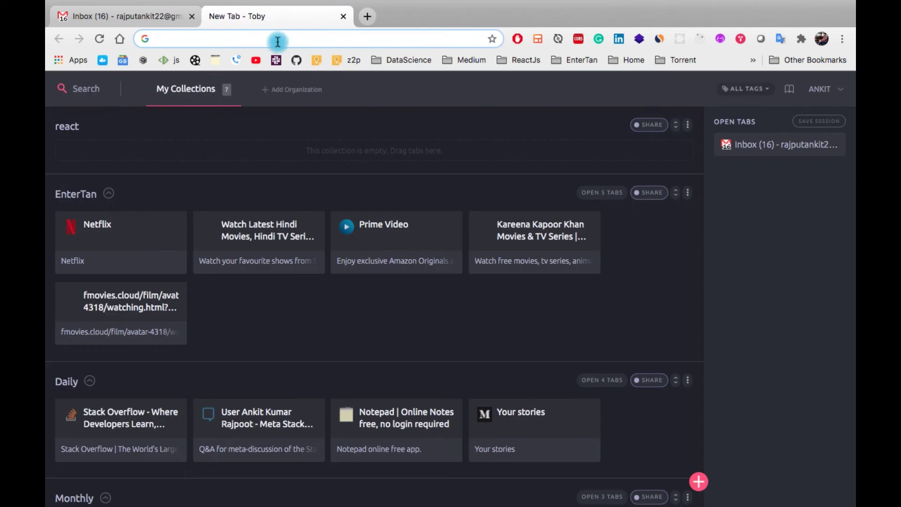
Go to godaddy.com and log out of the receiving account
{"action": "left_click", "coordinate": [278, 41]}
{"action": "type", "text": "godaddy.com"}
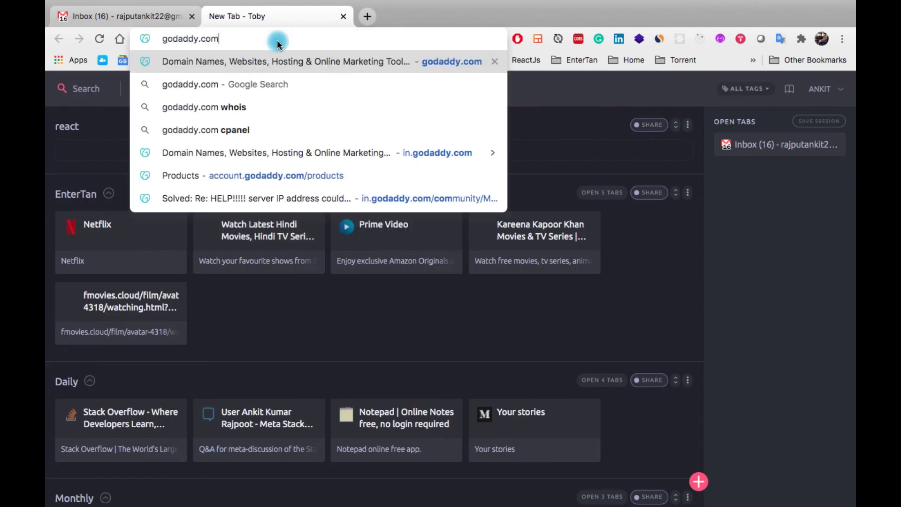
{"action": "key", "text": "Return"}
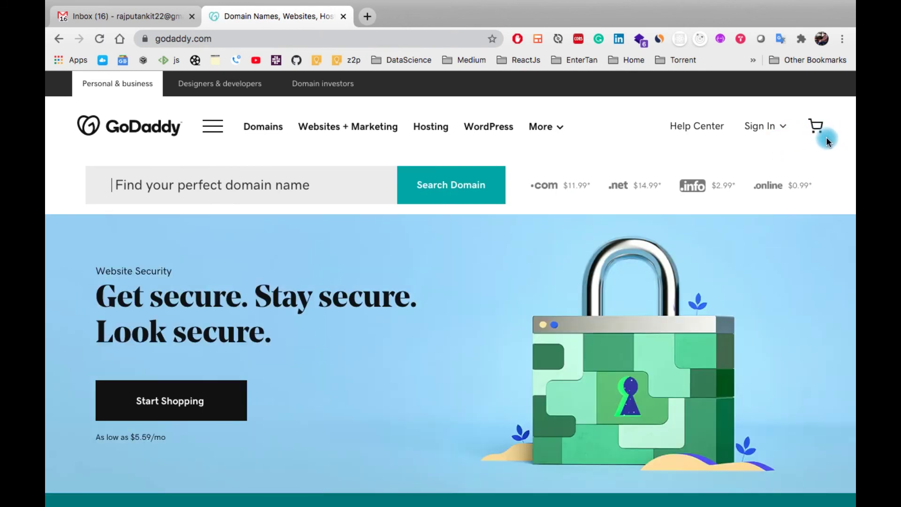
{"action": "left_click", "coordinate": [787, 126]}
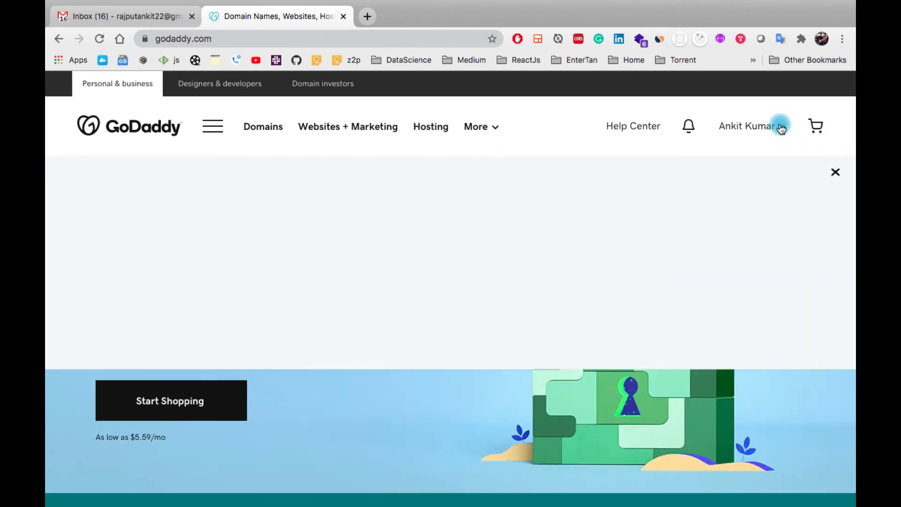
{"action": "left_click", "coordinate": [675, 344]}
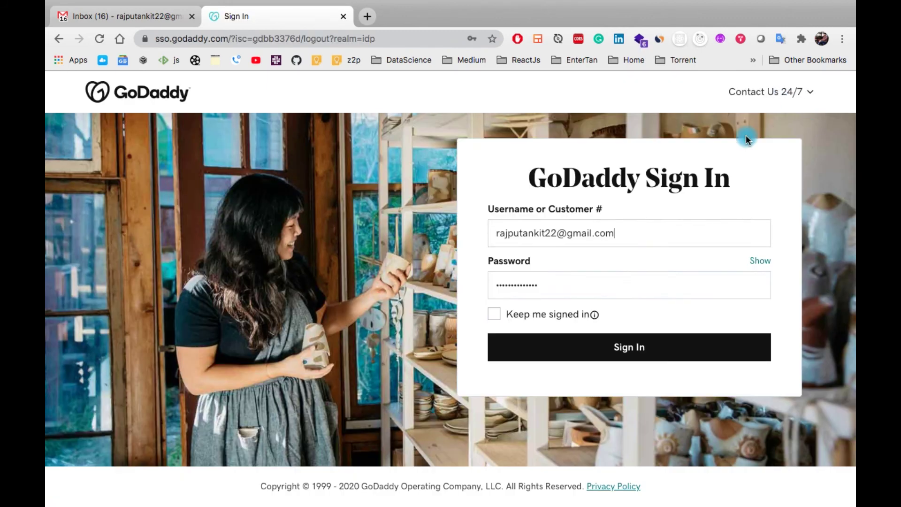
Sign in to the sending GoDaddy account with its saved customer number and password
{"action": "left_click", "coordinate": [629, 258]}
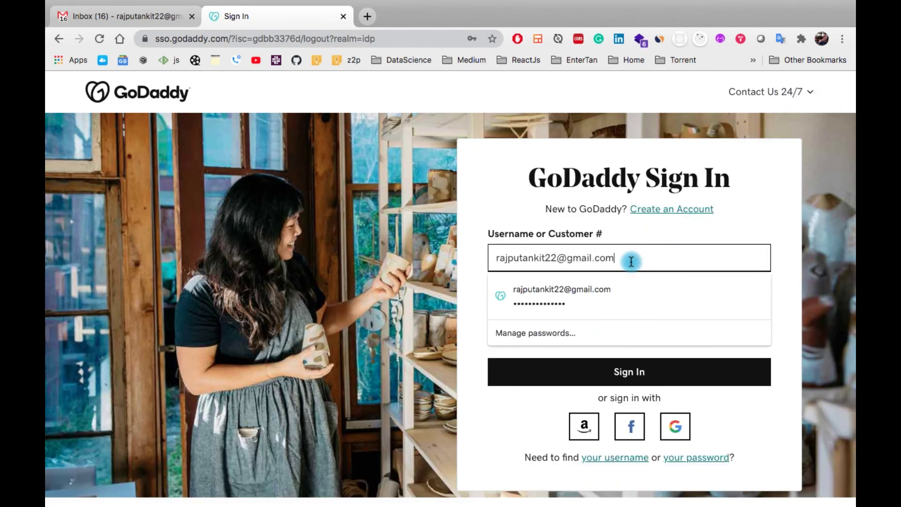
{"action": "left_click", "coordinate": [787, 279]}
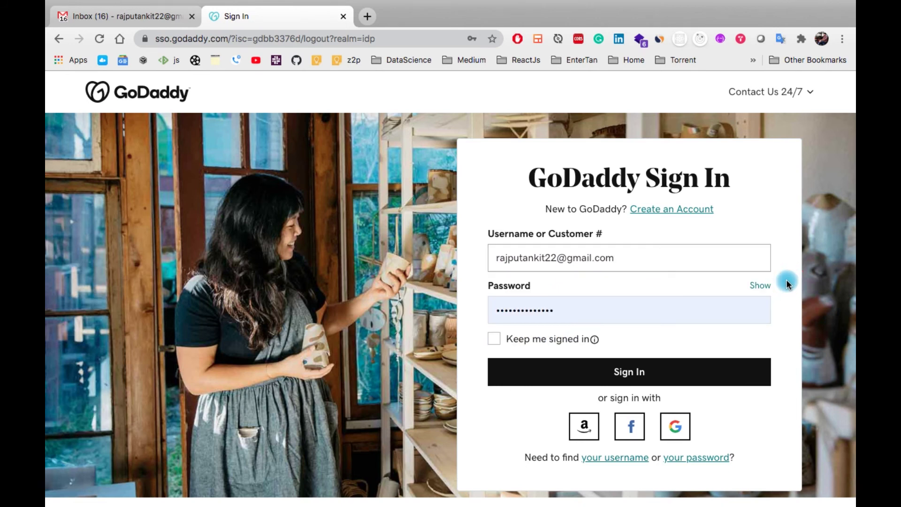
{"action": "left_click", "coordinate": [665, 260]}
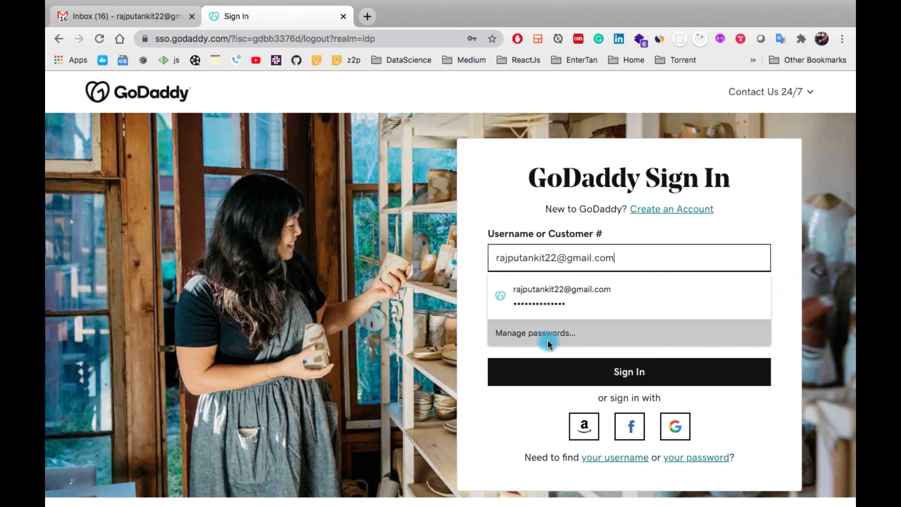
{"action": "left_click", "coordinate": [549, 297]}
{"action": "left_click", "coordinate": [568, 300]}
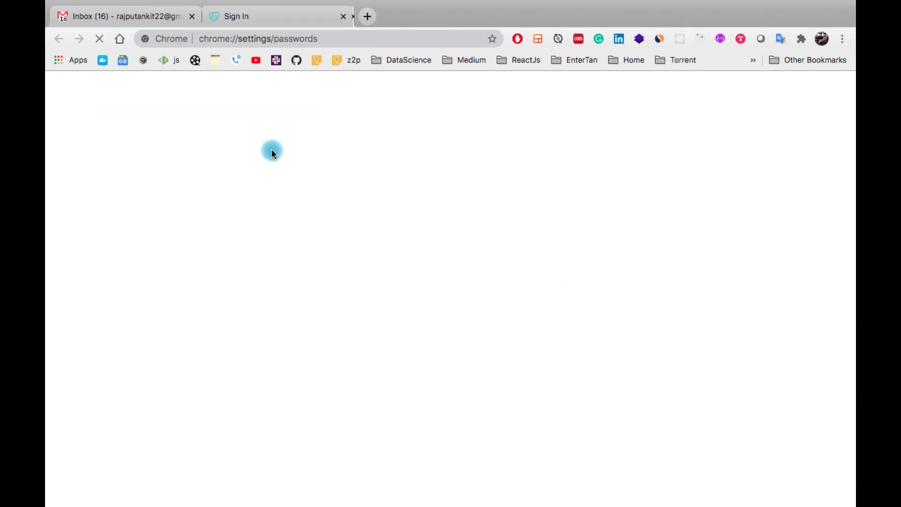
{"action": "left_click", "coordinate": [311, 15]}
{"action": "left_click", "coordinate": [629, 249]}
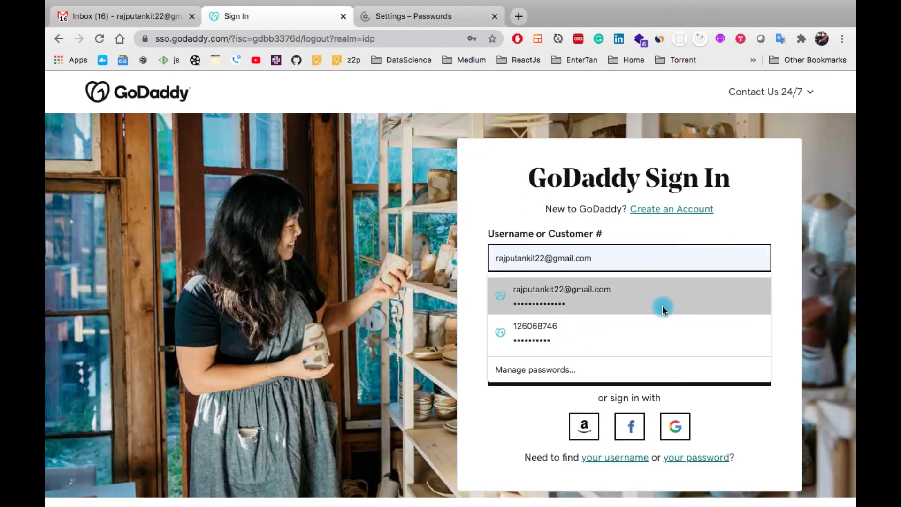
{"action": "left_click", "coordinate": [604, 331]}
{"action": "left_click", "coordinate": [657, 378]}
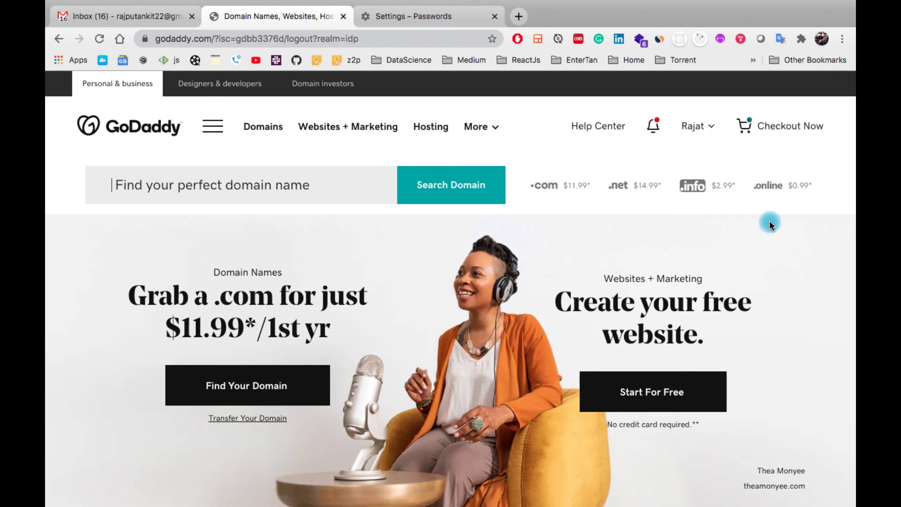
Open the sending account's My Products page and look through its domains for entlin.com
{"action": "left_click", "coordinate": [712, 125]}
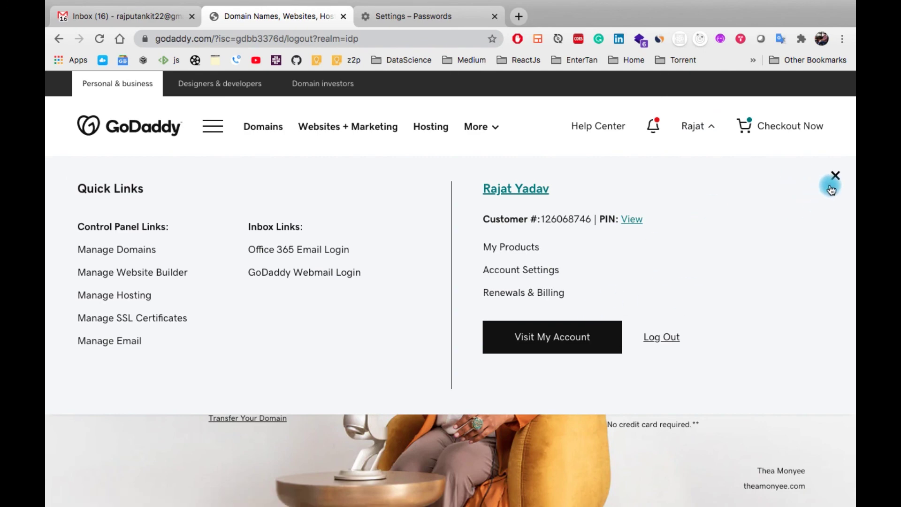
{"action": "left_click", "coordinate": [832, 187]}
{"action": "left_click", "coordinate": [271, 127]}
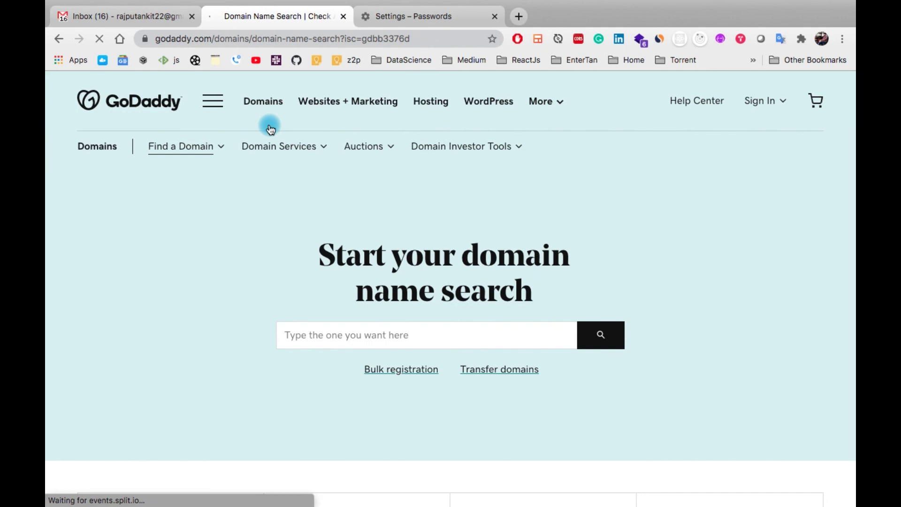
{"action": "left_click", "coordinate": [713, 102]}
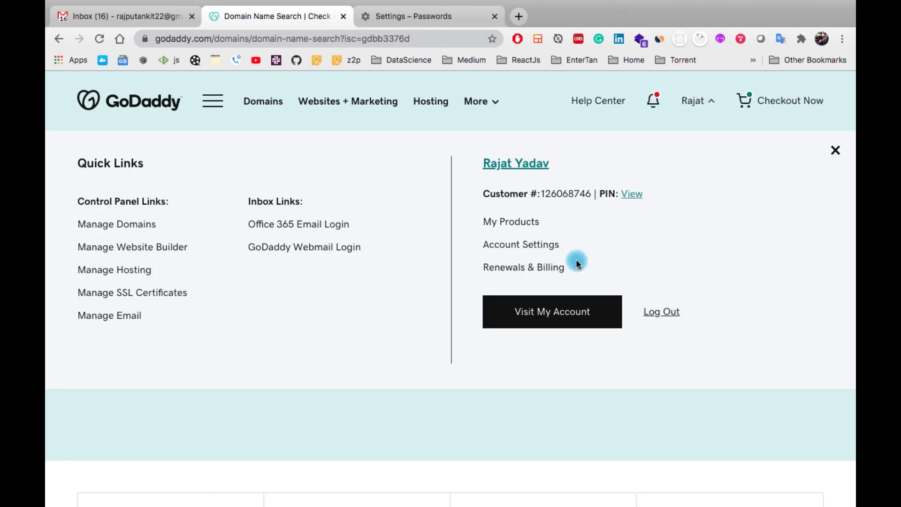
{"action": "left_click", "coordinate": [500, 253]}
{"action": "left_click", "coordinate": [512, 223]}
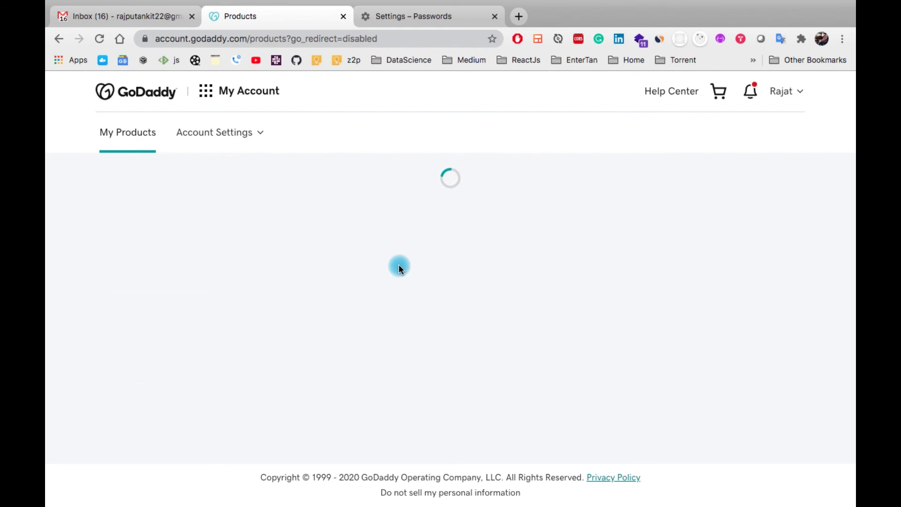
{"action": "scroll", "coordinate": [408, 389], "scroll_direction": "down", "scroll_amount": 4}
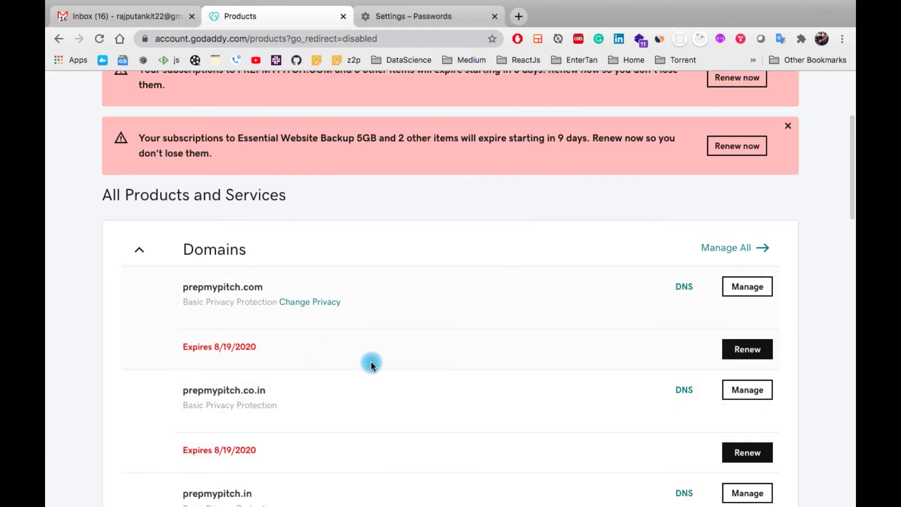
{"action": "scroll", "coordinate": [371, 363], "scroll_direction": "down", "scroll_amount": 10}
{"action": "scroll", "coordinate": [382, 350], "scroll_direction": "down", "scroll_amount": 5}
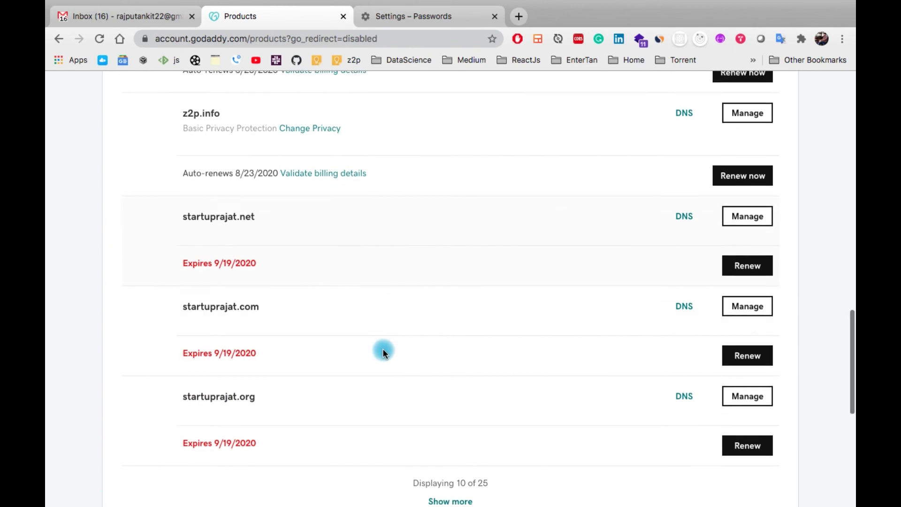
{"action": "scroll", "coordinate": [382, 350], "scroll_direction": "up", "scroll_amount": 20}
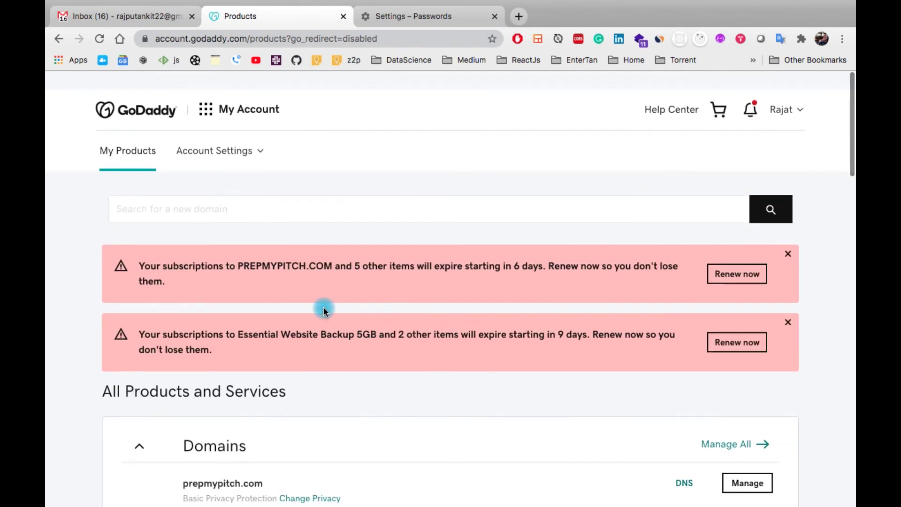
Run a domain search for entlin.com from the products page
{"action": "left_click", "coordinate": [183, 194]}
{"action": "type", "text": "entlin.com"}
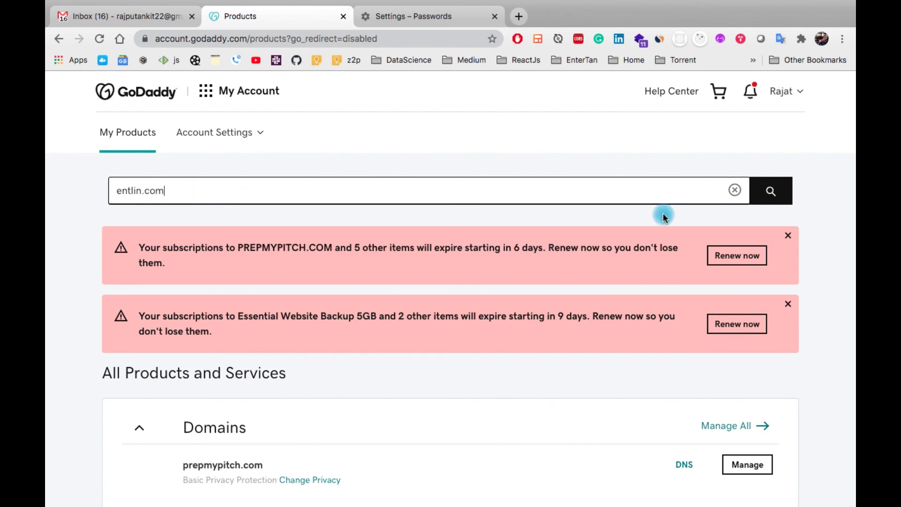
{"action": "left_click", "coordinate": [772, 191]}
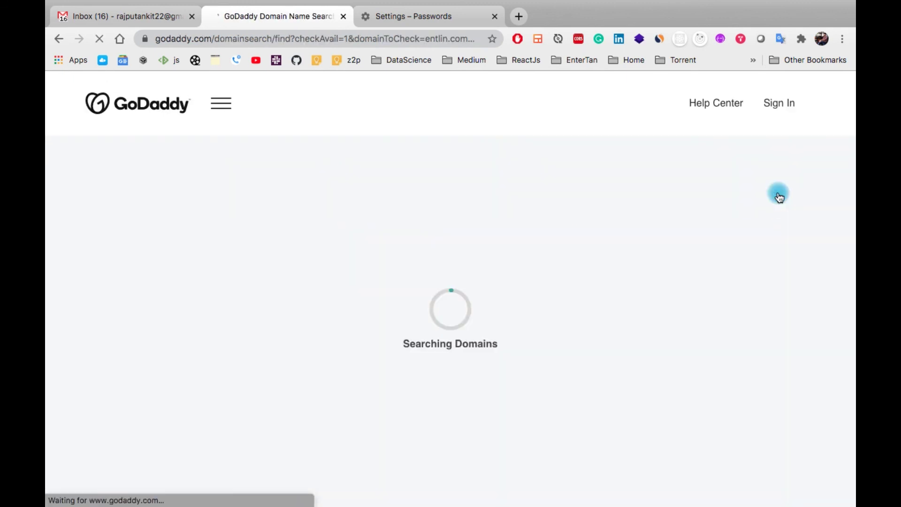